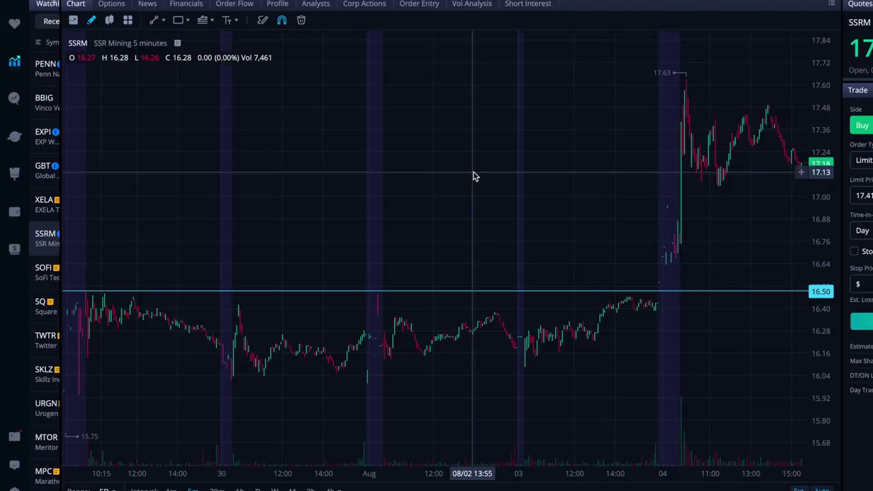
Check the account overview's $5.92 net value and empty positions, then return to the Stocks chart
{"action": "left_click", "coordinate": [15, 211]}
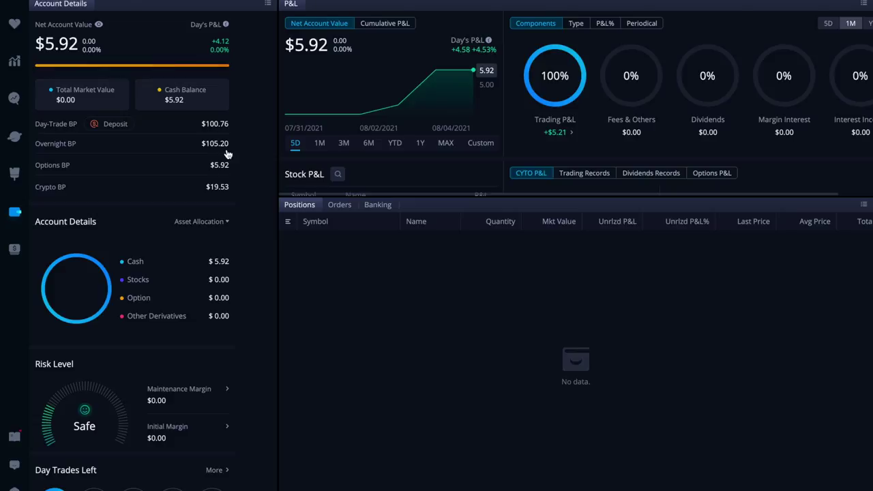
{"action": "left_click", "coordinate": [16, 64]}
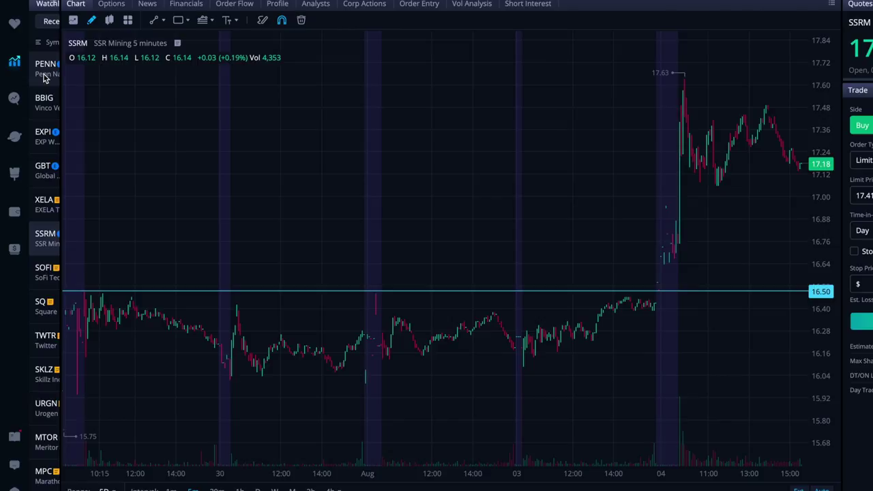
Load PENN's 5-minute chart, widen its buy ticket, and glance at PENN news
{"action": "left_click", "coordinate": [43, 77]}
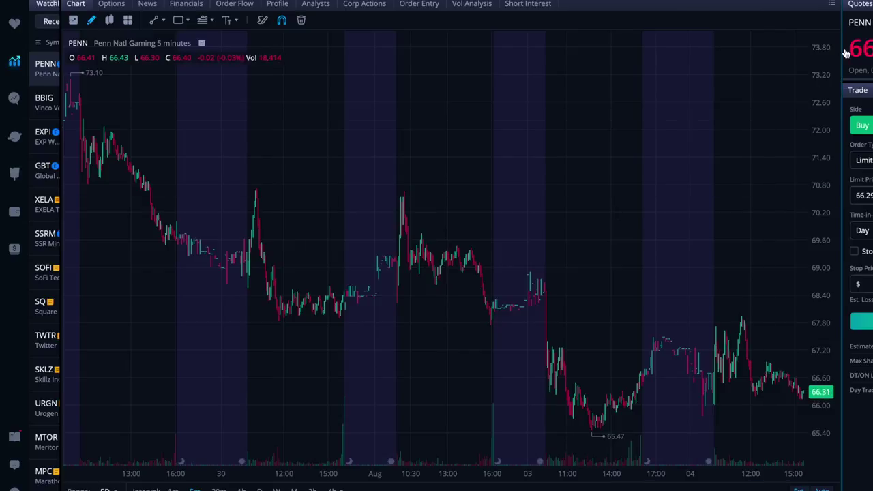
{"action": "left_click_drag", "start_coordinate": [841, 47], "coordinate": [706, 53]}
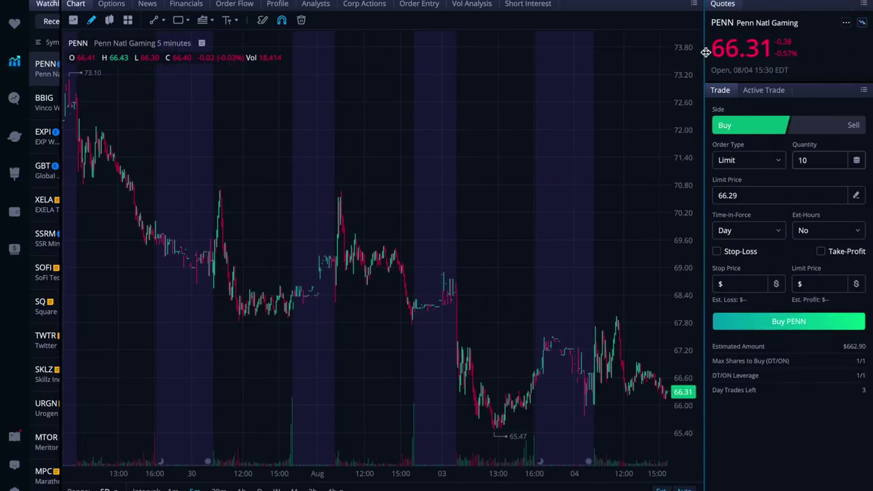
{"action": "left_click", "coordinate": [144, 5]}
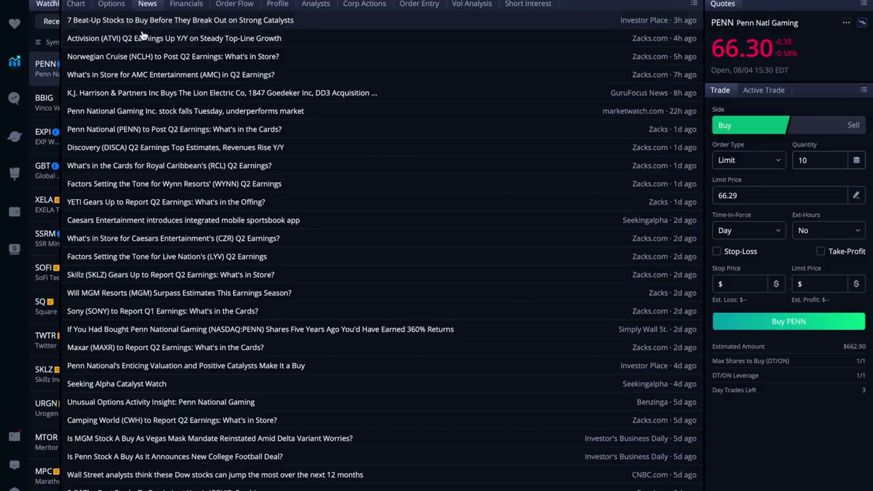
{"action": "left_click", "coordinate": [75, 5]}
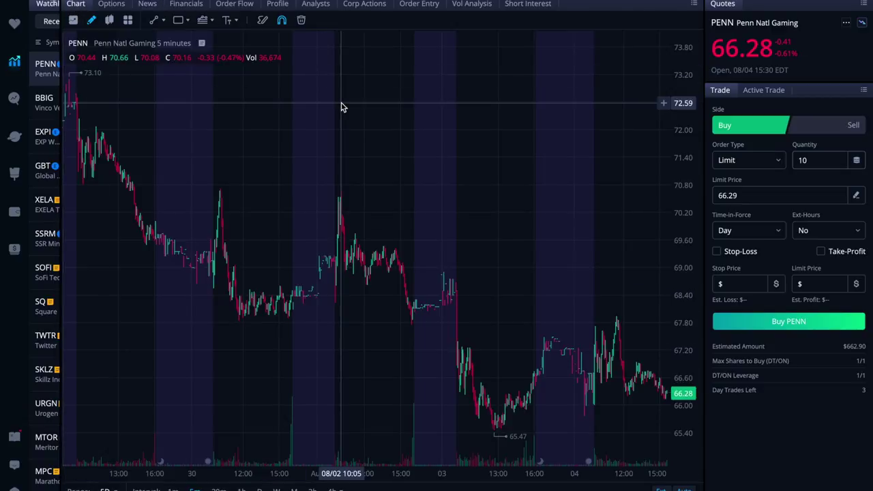
Check Earnings Whispers' August 5, 2021 listing for PENN (EPS $0.93), then return to Webull
{"action": "key", "text": "ctrl+Left"}
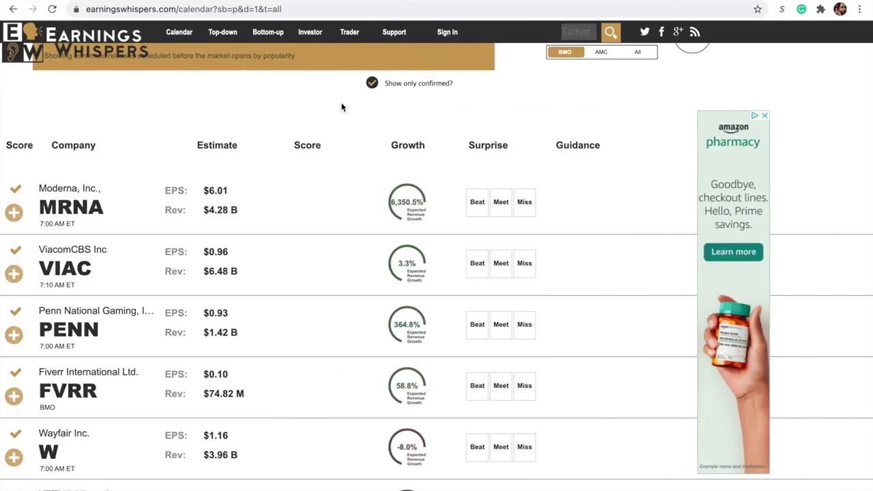
{"action": "scroll", "coordinate": [317, 203], "scroll_direction": "up", "scroll_amount": 4}
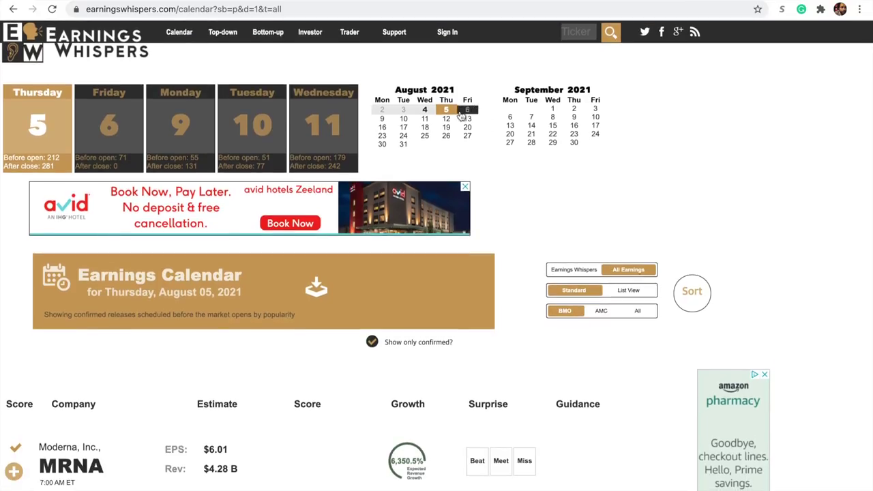
{"action": "left_click", "coordinate": [448, 109]}
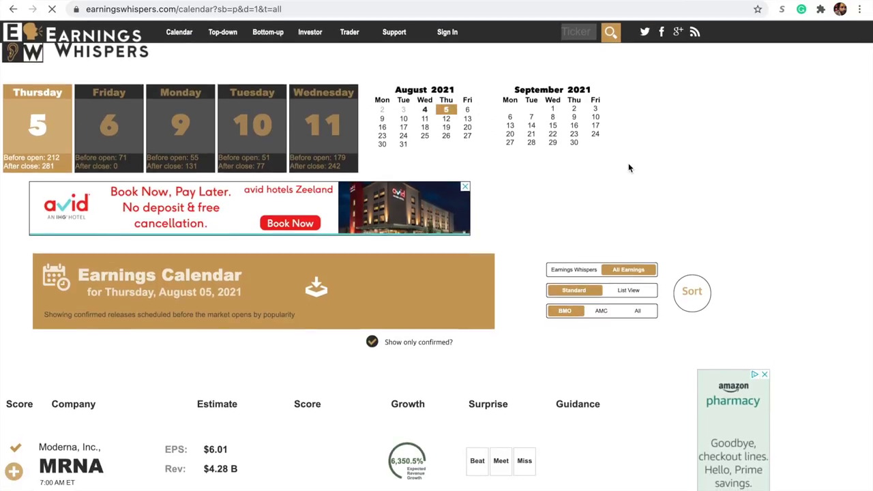
{"action": "scroll", "coordinate": [790, 164], "scroll_direction": "down", "scroll_amount": 4}
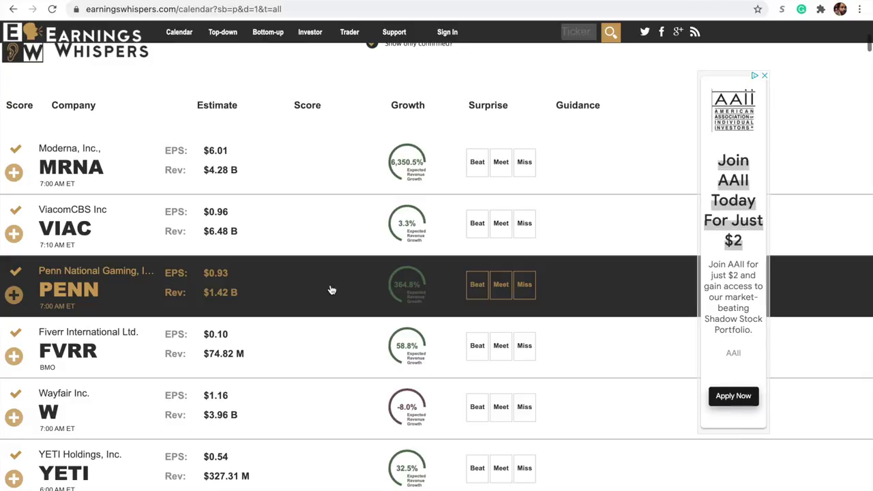
{"action": "key", "text": "ctrl+Right"}
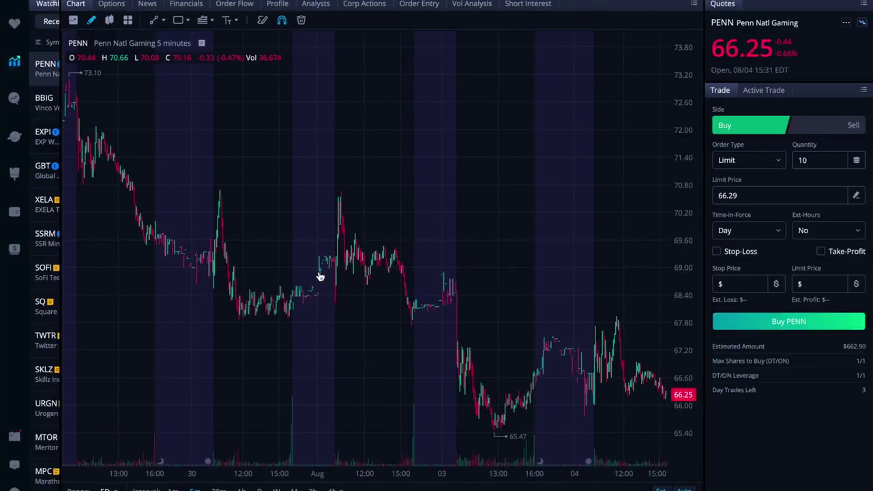
Set PENN's chart to a 3-month range, stretch it wide, and pan through May–August history
{"action": "left_click", "coordinate": [106, 489]}
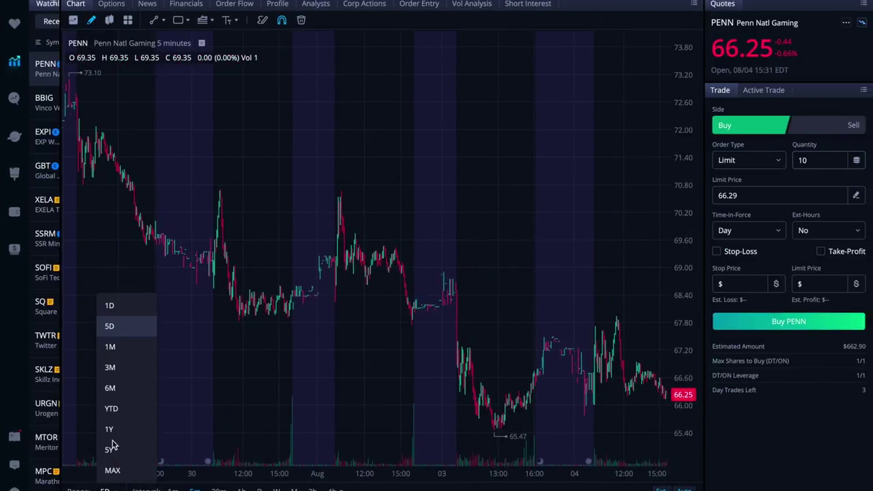
{"action": "left_click", "coordinate": [129, 370]}
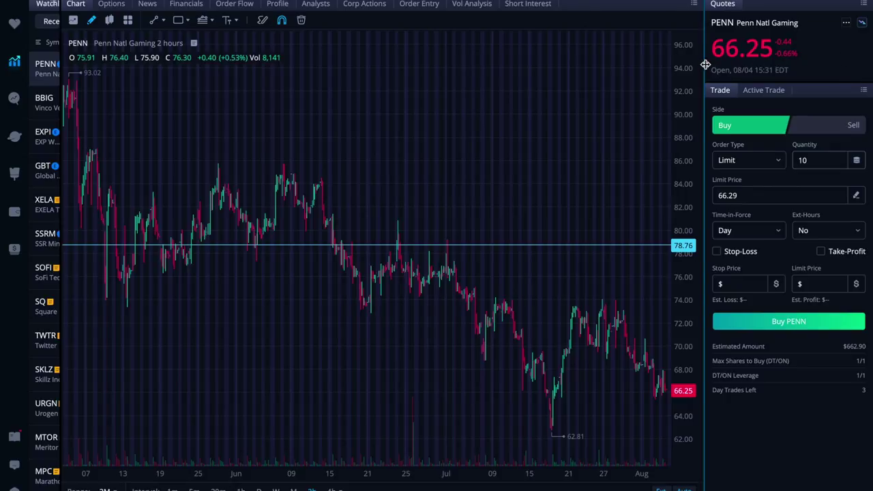
{"action": "left_click_drag", "start_coordinate": [705, 65], "coordinate": [870, 80]}
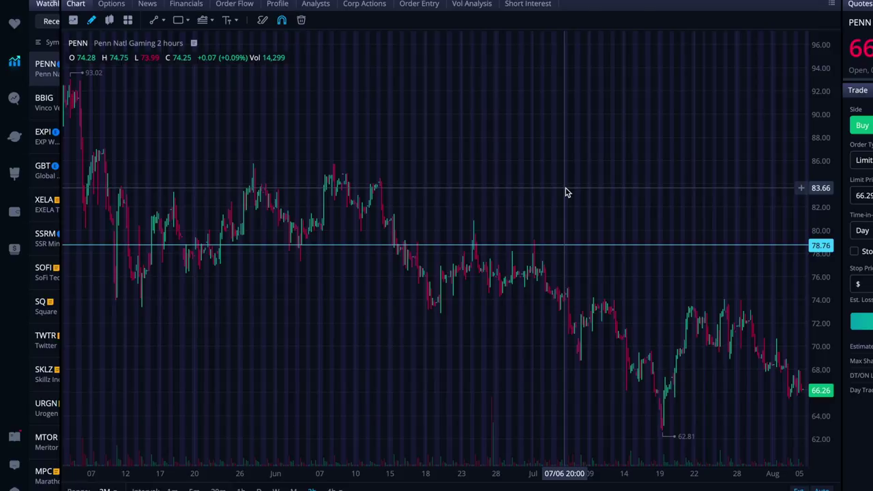
{"action": "scroll", "coordinate": [565, 192], "scroll_direction": "left", "scroll_amount": 10}
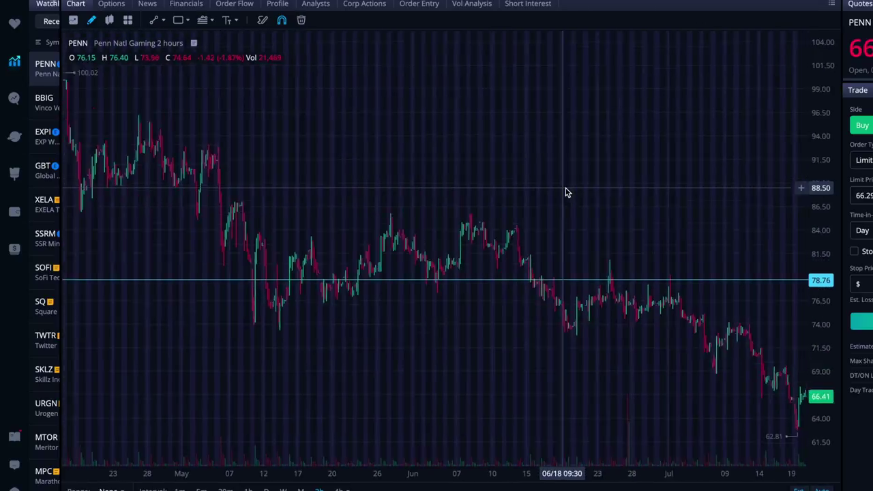
{"action": "scroll", "coordinate": [565, 192], "scroll_direction": "left", "scroll_amount": 10}
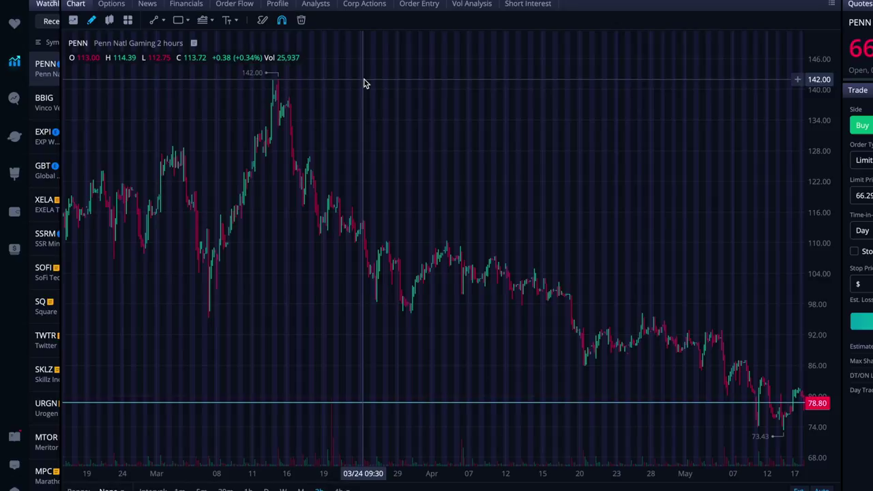
{"action": "scroll", "coordinate": [364, 83], "scroll_direction": "right", "scroll_amount": 15}
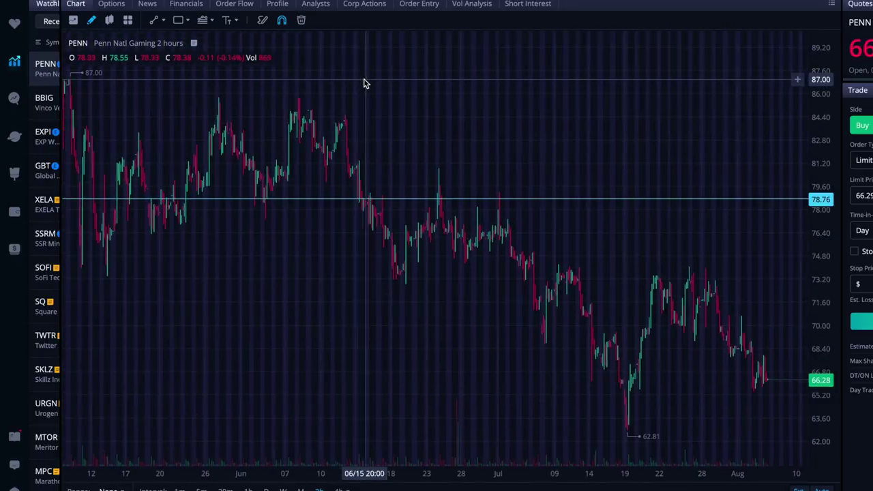
{"action": "scroll", "coordinate": [364, 83], "scroll_direction": "right", "scroll_amount": 3}
{"action": "scroll", "coordinate": [364, 83], "scroll_direction": "left", "scroll_amount": 15}
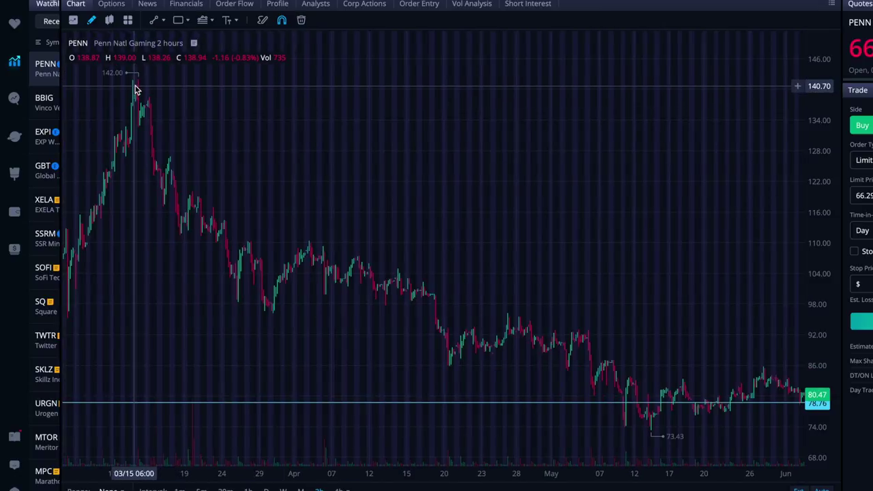
{"action": "scroll", "coordinate": [440, 108], "scroll_direction": "right", "scroll_amount": 10}
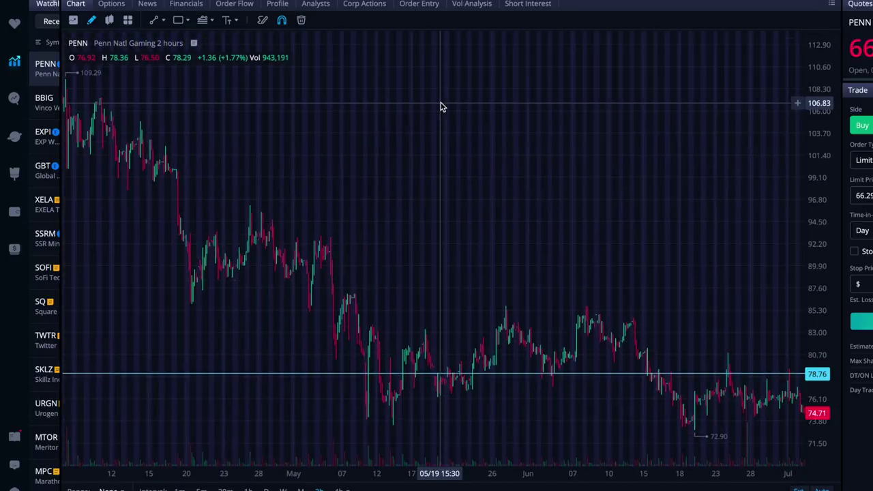
{"action": "scroll", "coordinate": [440, 107], "scroll_direction": "right", "scroll_amount": 3}
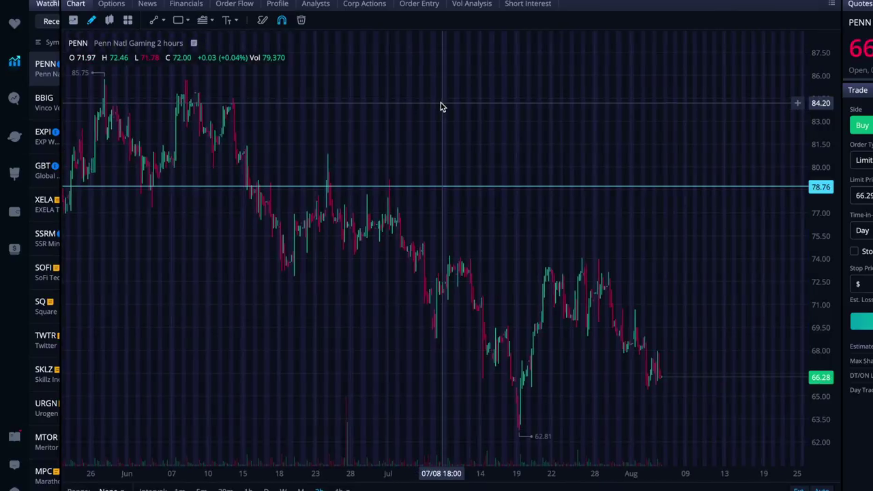
{"action": "scroll", "coordinate": [440, 107], "scroll_direction": "left", "scroll_amount": 6}
{"action": "scroll", "coordinate": [440, 107], "scroll_direction": "right", "scroll_amount": 2}
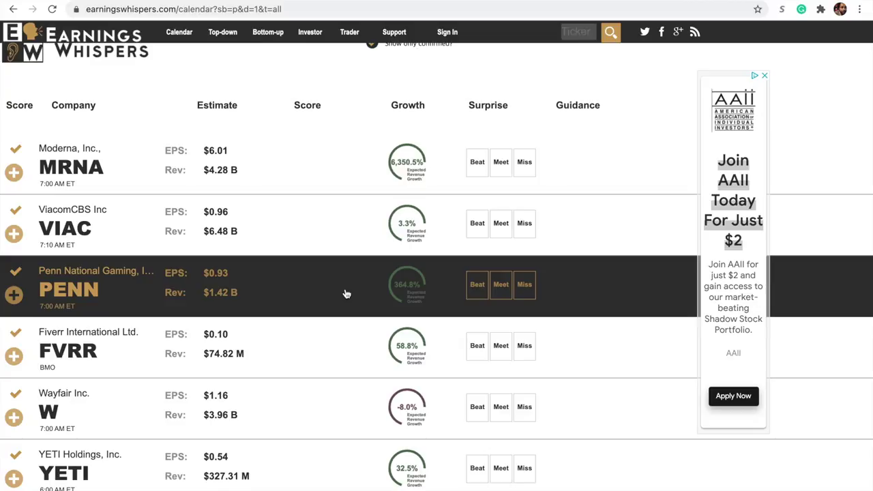
{"action": "key", "text": "alt+Tab"}
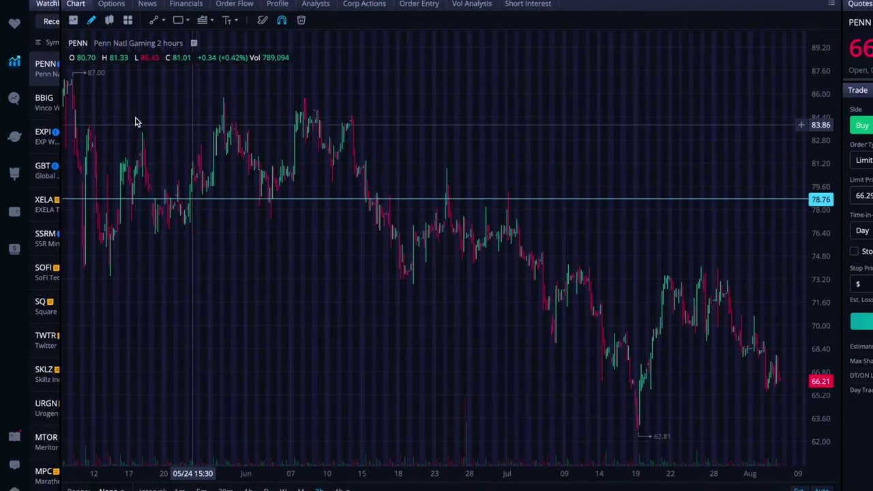
Review BBIG's 1-day, 1-minute chart, then switch the chart to EXPI
{"action": "left_click", "coordinate": [40, 101]}
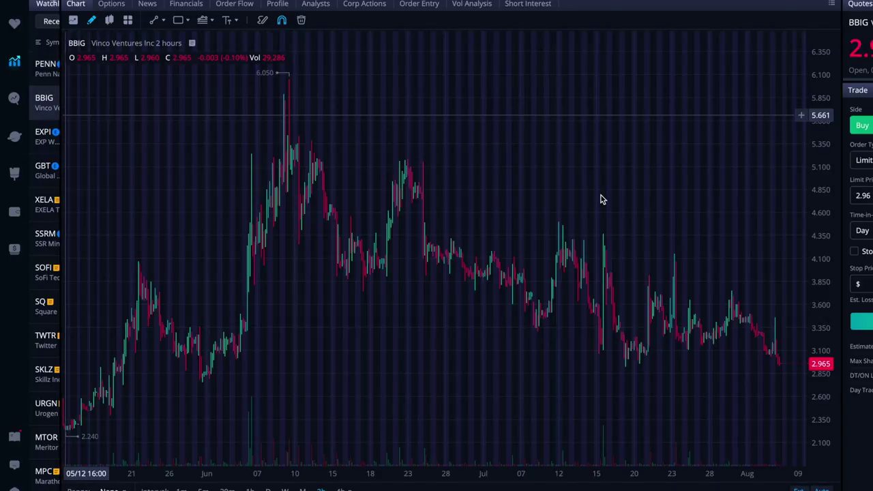
{"action": "left_click", "coordinate": [110, 489]}
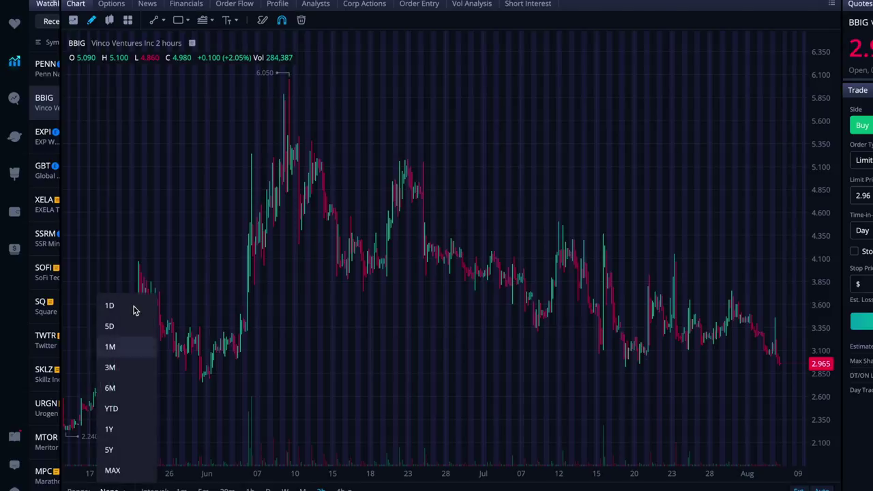
{"action": "left_click", "coordinate": [127, 305]}
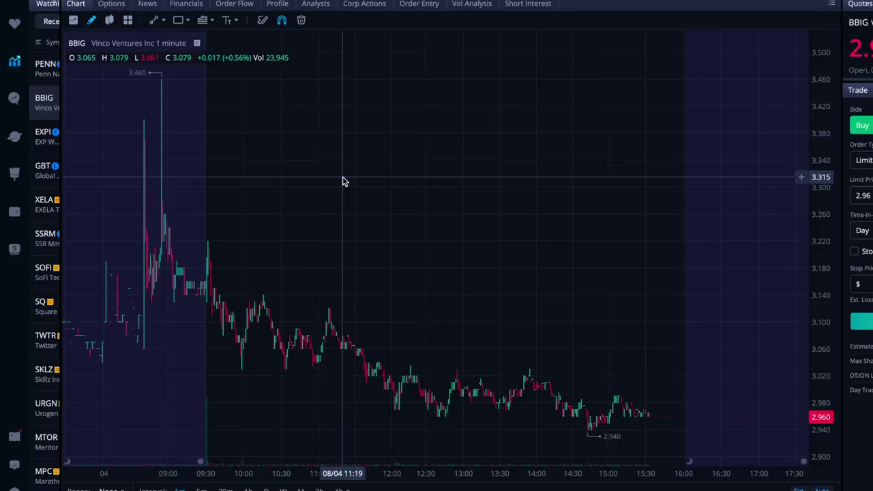
{"action": "scroll", "coordinate": [344, 183], "scroll_direction": "up", "scroll_amount": 5}
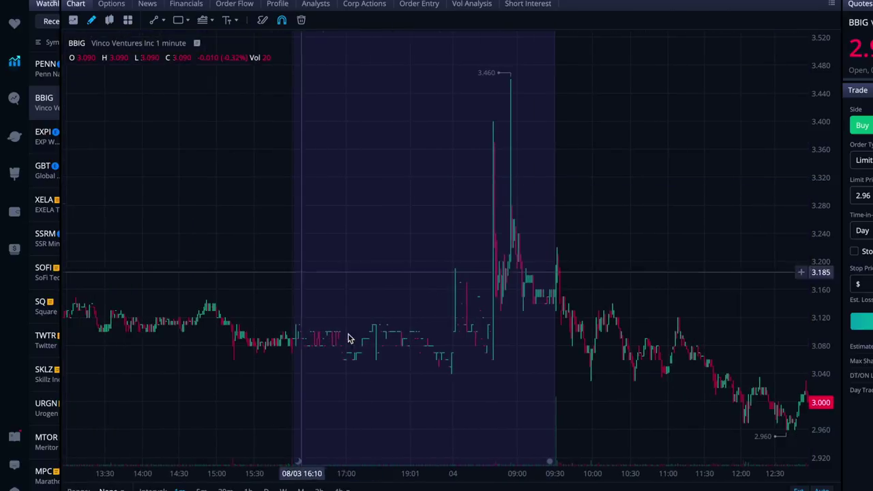
{"action": "scroll", "coordinate": [605, 168], "scroll_direction": "right", "scroll_amount": 5}
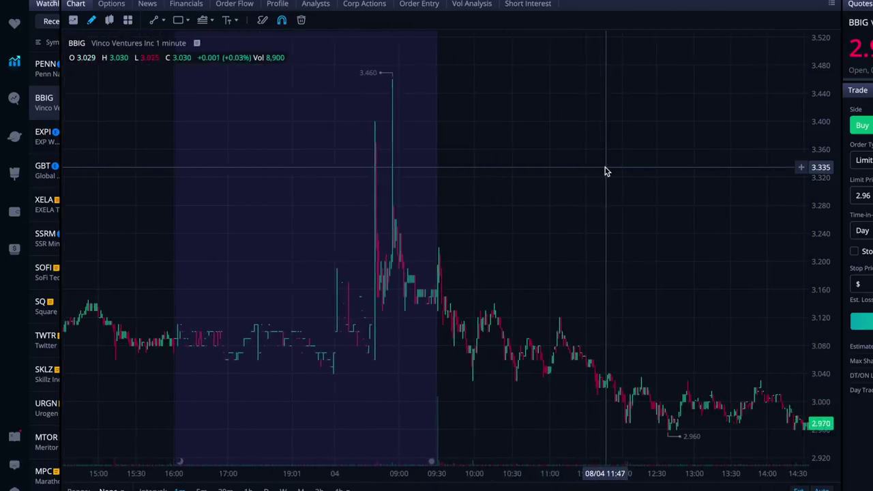
{"action": "scroll", "coordinate": [606, 171], "scroll_direction": "right", "scroll_amount": 2}
{"action": "scroll", "coordinate": [605, 171], "scroll_direction": "right", "scroll_amount": 5}
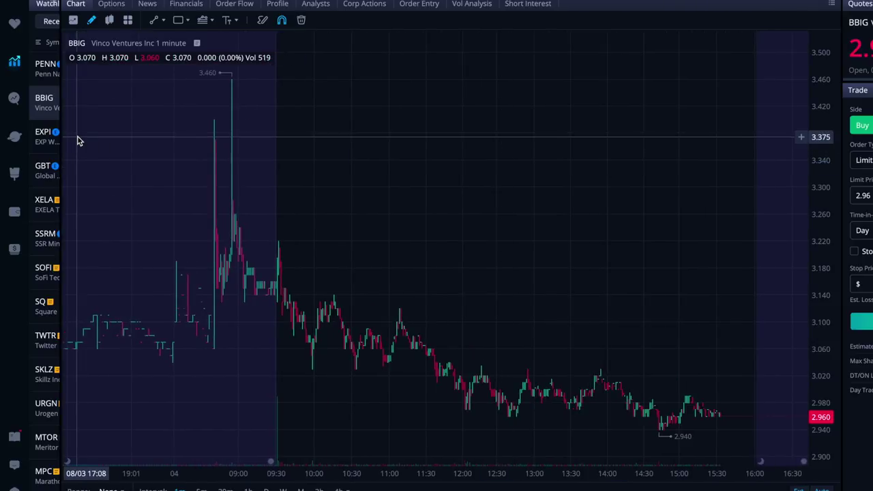
{"action": "left_click", "coordinate": [41, 139]}
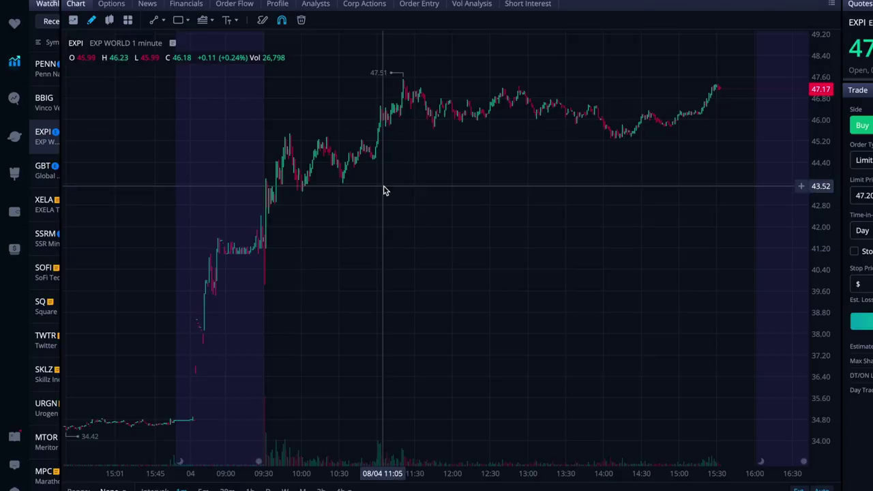
Switch the chart to GBT and set a 5-day range of 5-minute bars
{"action": "left_click", "coordinate": [39, 177]}
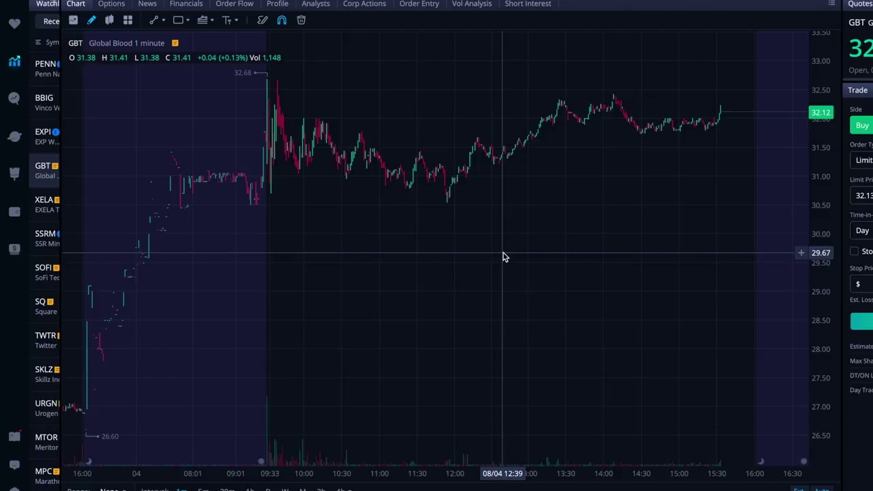
{"action": "scroll", "coordinate": [503, 257], "scroll_direction": "up", "scroll_amount": 3}
{"action": "scroll", "coordinate": [503, 257], "scroll_direction": "down", "scroll_amount": 3}
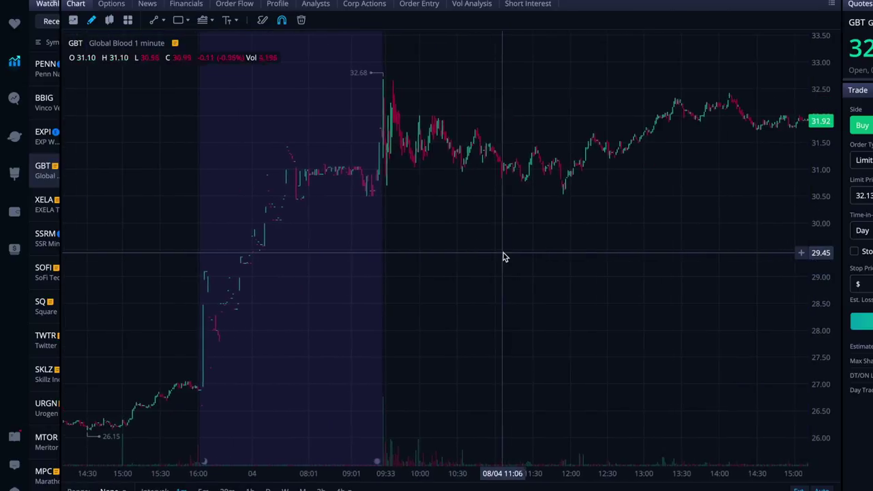
{"action": "scroll", "coordinate": [503, 257], "scroll_direction": "up", "scroll_amount": 3}
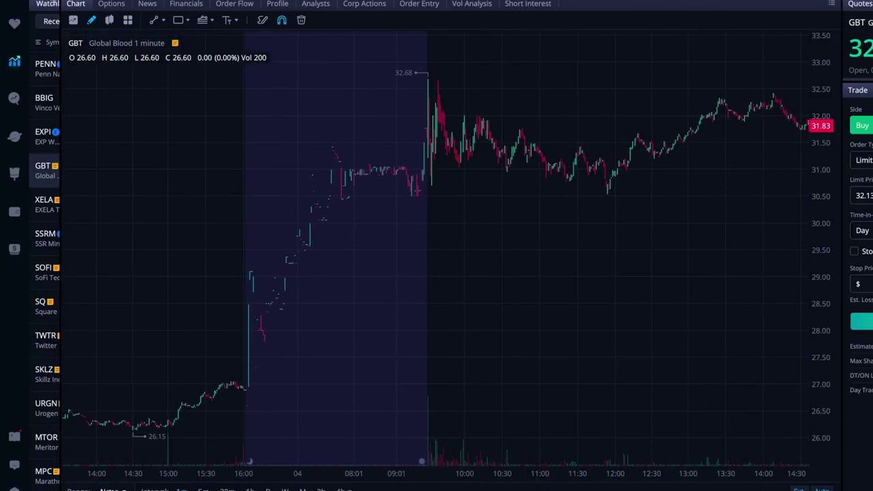
{"action": "left_click", "coordinate": [109, 490]}
{"action": "left_click", "coordinate": [121, 330]}
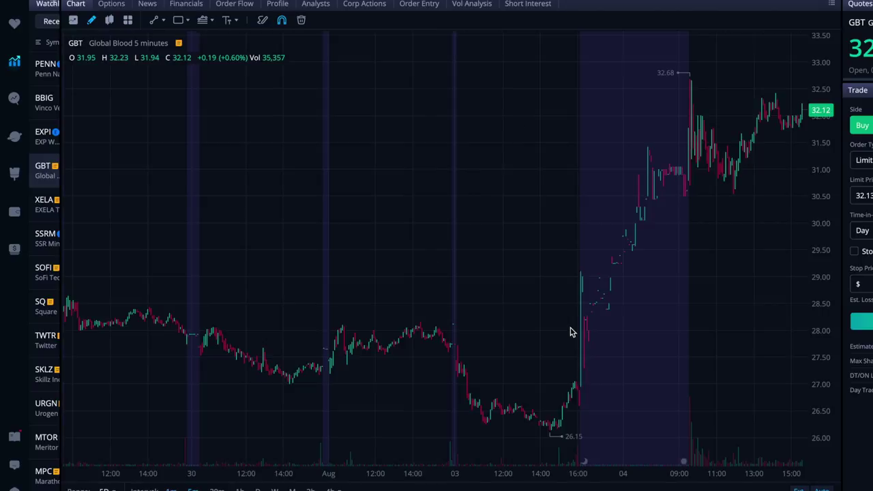
{"action": "scroll", "coordinate": [571, 332], "scroll_direction": "left", "scroll_amount": 5}
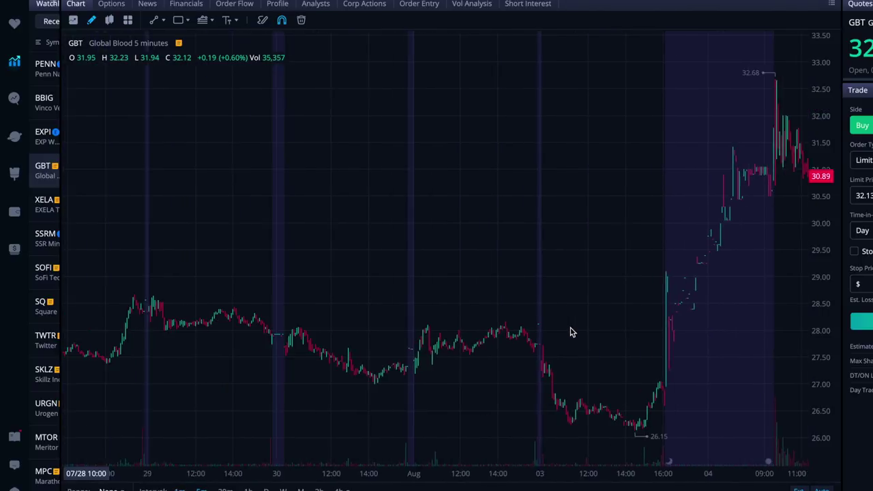
{"action": "scroll", "coordinate": [572, 333], "scroll_direction": "right", "scroll_amount": 5}
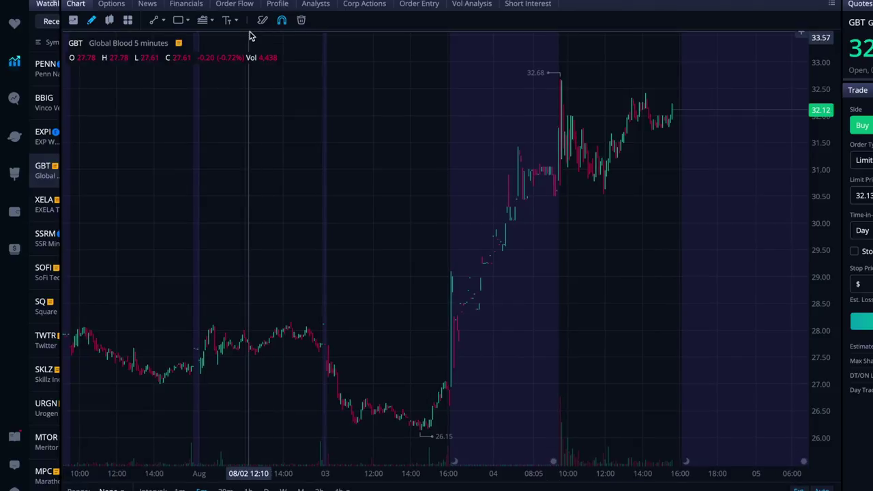
Add MACD, MA, EMA and RSI indicators to GBT's chart, then remove them all
{"action": "left_click", "coordinate": [73, 21]}
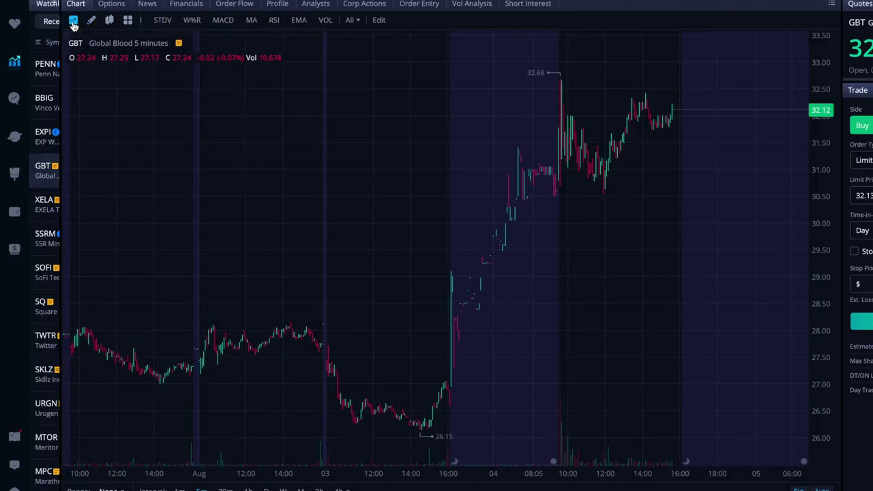
{"action": "left_click", "coordinate": [234, 21]}
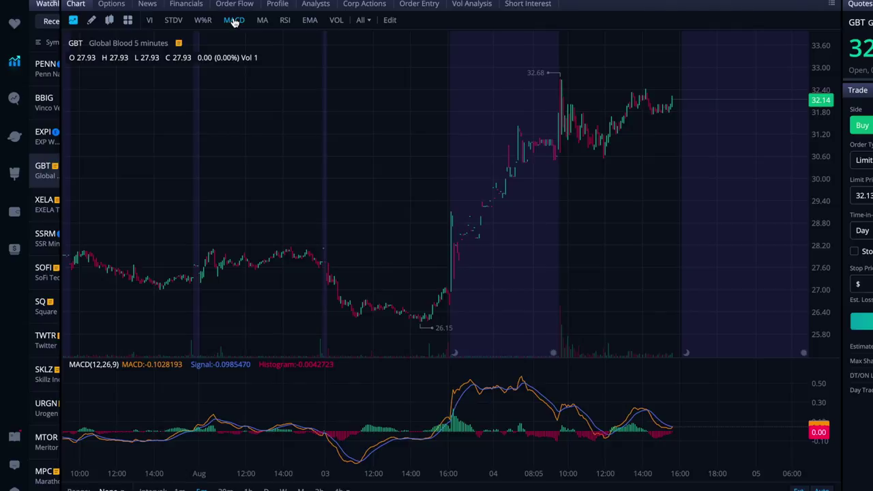
{"action": "left_click", "coordinate": [262, 22]}
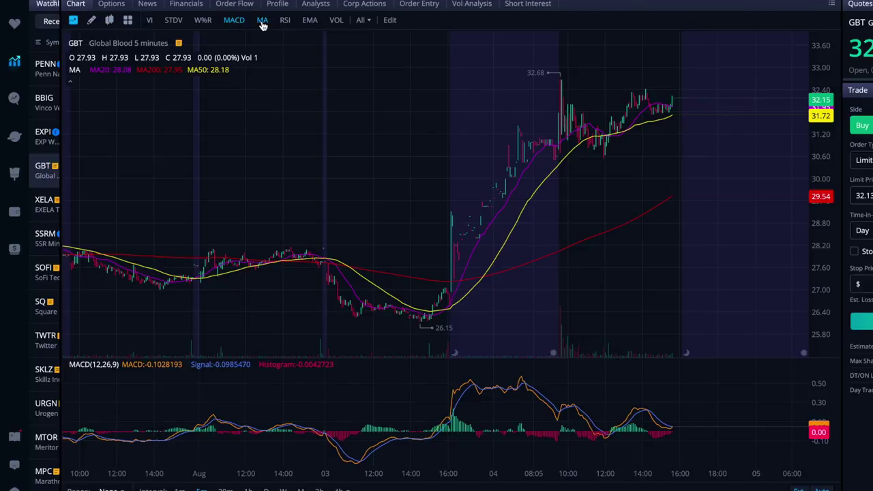
{"action": "left_click", "coordinate": [309, 23]}
{"action": "left_click", "coordinate": [282, 24]}
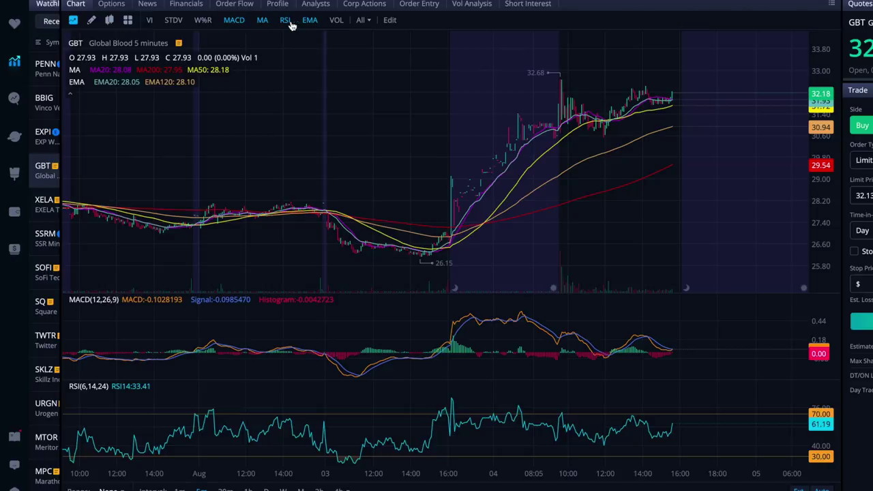
{"action": "left_click", "coordinate": [308, 23]}
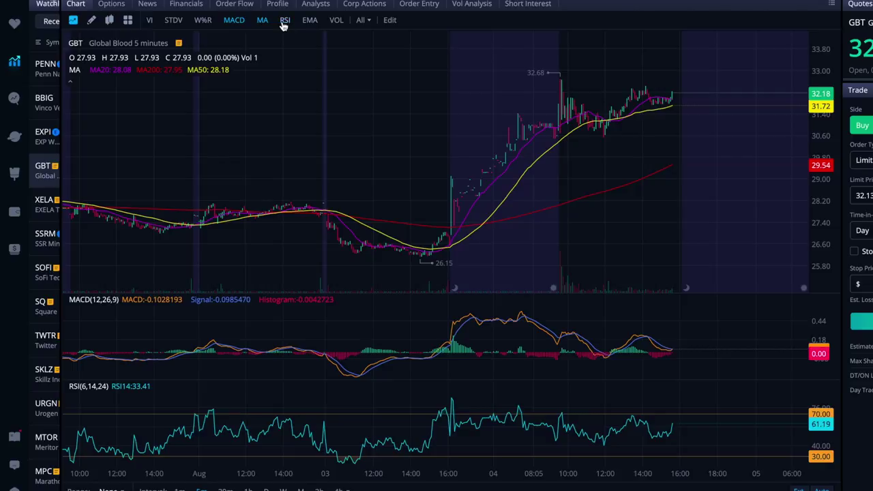
{"action": "left_click", "coordinate": [284, 23]}
{"action": "left_click", "coordinate": [261, 22]}
{"action": "left_click", "coordinate": [232, 22]}
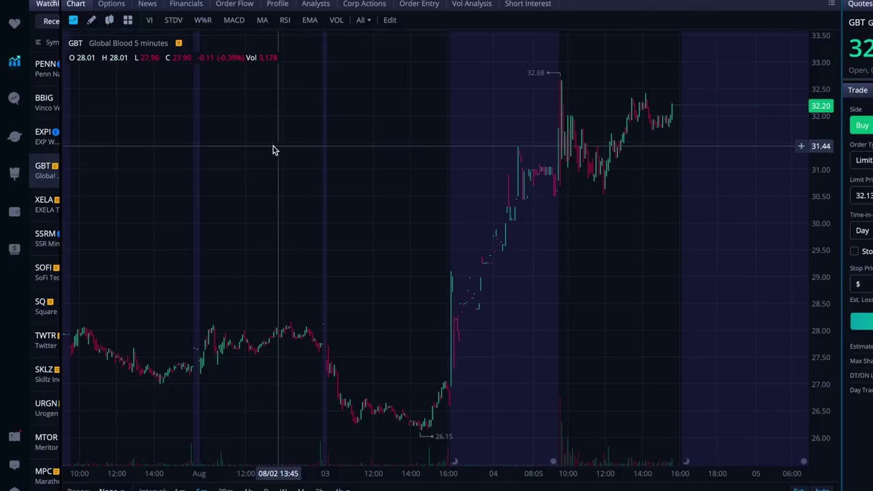
Open XELA's chart, then SSRM's
{"action": "left_click", "coordinate": [38, 205]}
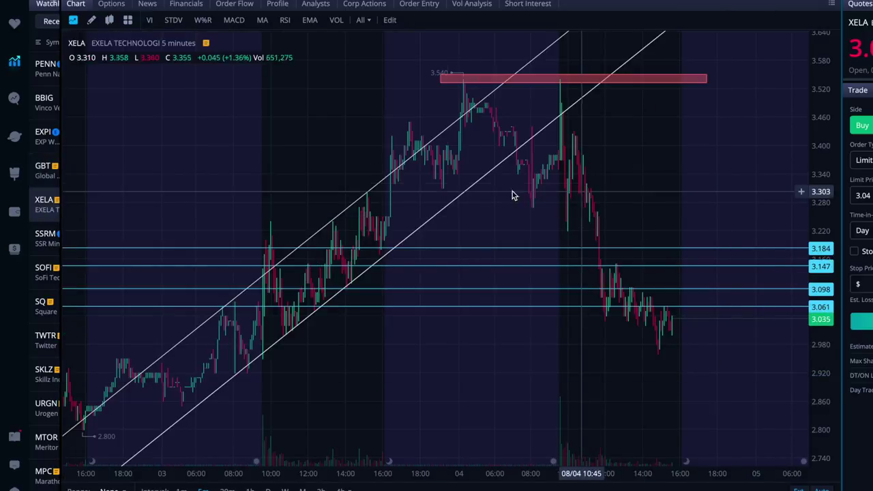
{"action": "left_click", "coordinate": [35, 236]}
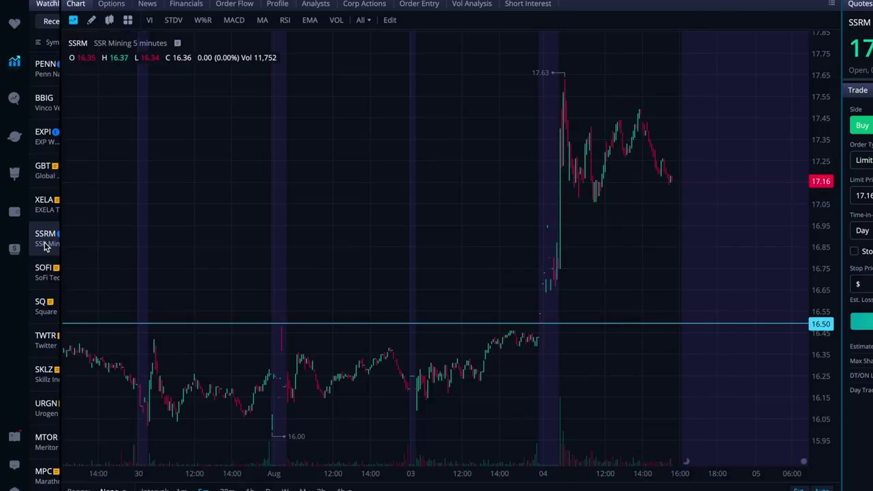
{"action": "key", "text": "ctrl+Left"}
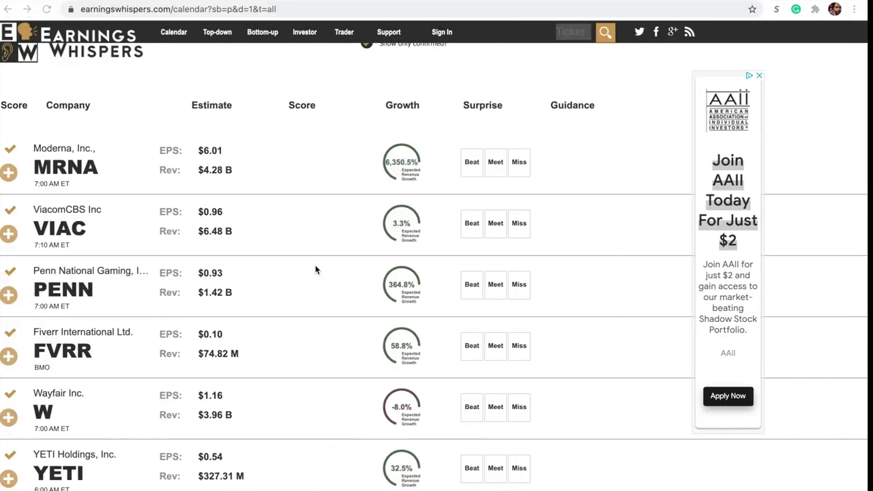
Scroll the earnings calendar from MRNA down to REGN, DDOG and HIMX, then return to Webull
{"action": "scroll", "coordinate": [419, 255], "scroll_direction": "up", "scroll_amount": 1}
{"action": "scroll", "coordinate": [421, 258], "scroll_direction": "down", "scroll_amount": 2}
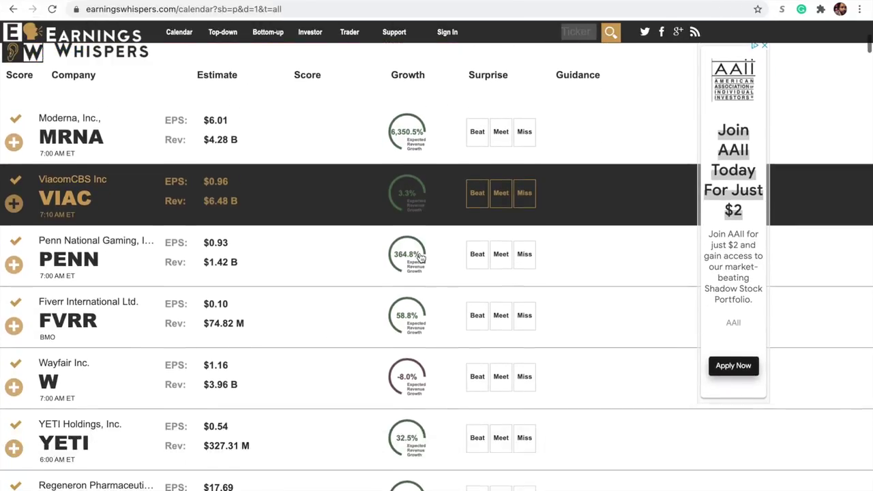
{"action": "scroll", "coordinate": [422, 257], "scroll_direction": "down", "scroll_amount": 1}
{"action": "scroll", "coordinate": [421, 258], "scroll_direction": "up", "scroll_amount": 1}
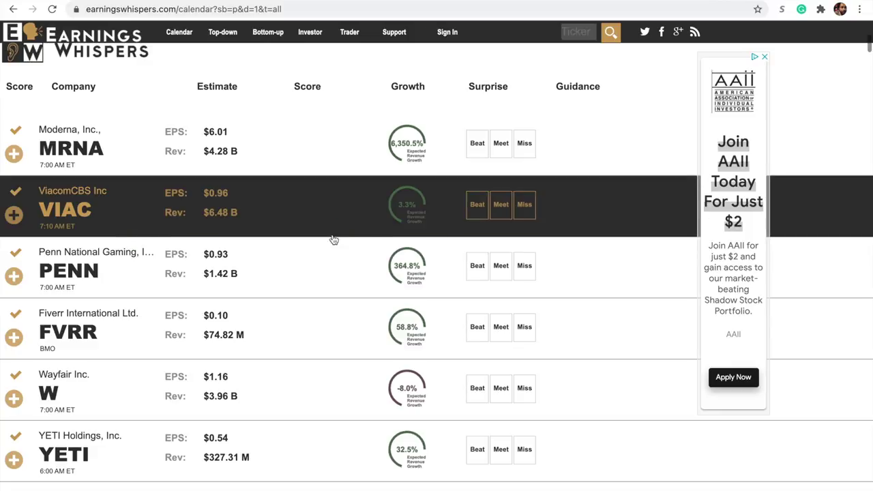
{"action": "scroll", "coordinate": [300, 291], "scroll_direction": "down", "scroll_amount": 4}
{"action": "scroll", "coordinate": [300, 291], "scroll_direction": "down", "scroll_amount": 6}
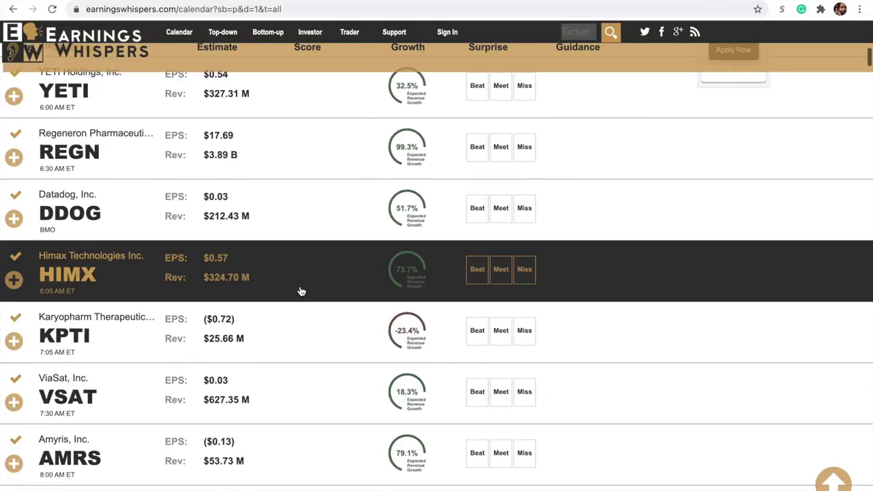
{"action": "key", "text": "ctrl+Right"}
Load DDG, then search DDOG and open Datadog Inc's 5-minute chart
{"action": "type", "text": "DDG"}
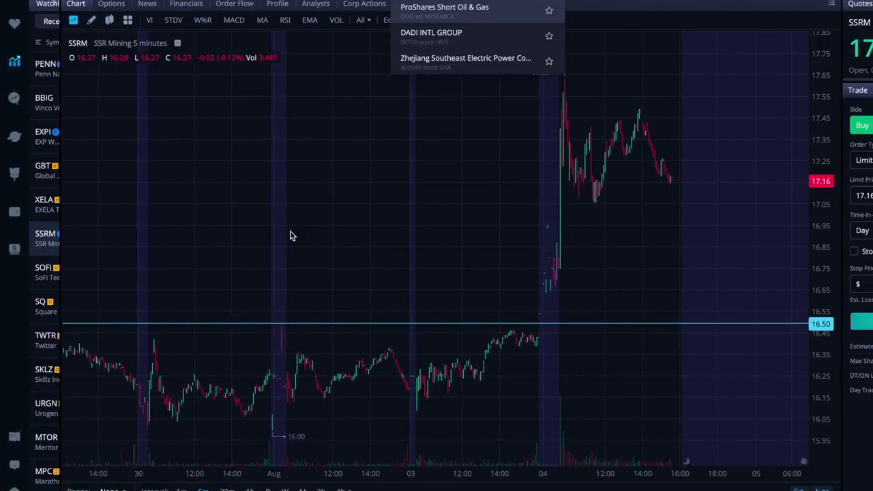
{"action": "key", "text": "Return"}
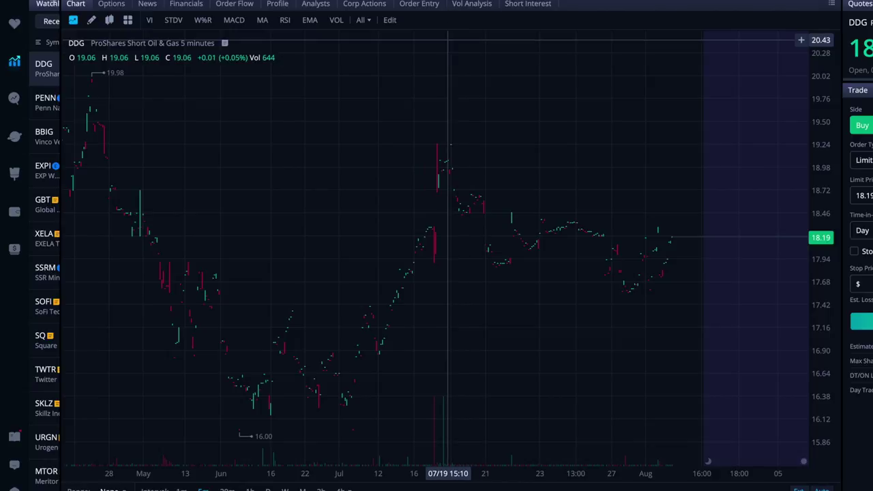
{"action": "type", "text": "DDOG"}
{"action": "left_click", "coordinate": [452, 7]}
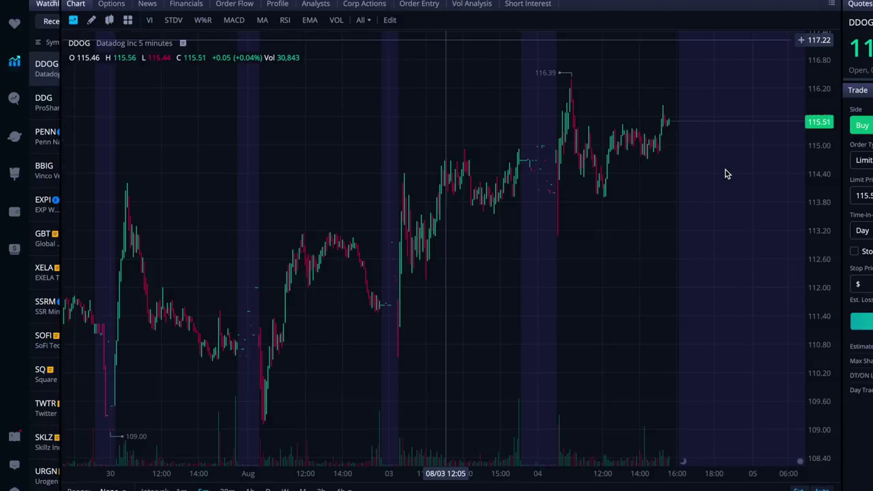
{"action": "key", "text": "ctrl+Left"}
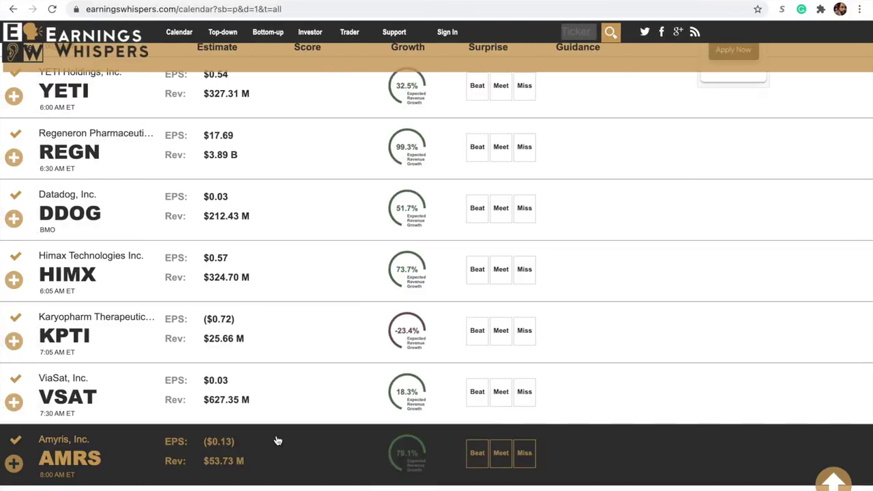
Scroll the earnings calendar down past DUK, BLDR and PZZA to XERS
{"action": "scroll", "coordinate": [278, 441], "scroll_direction": "down", "scroll_amount": 2}
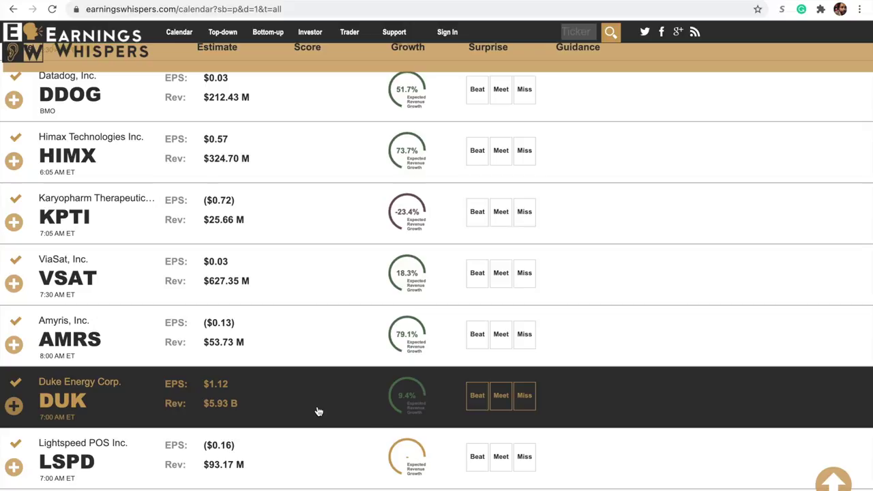
{"action": "scroll", "coordinate": [317, 411], "scroll_direction": "down", "scroll_amount": 5}
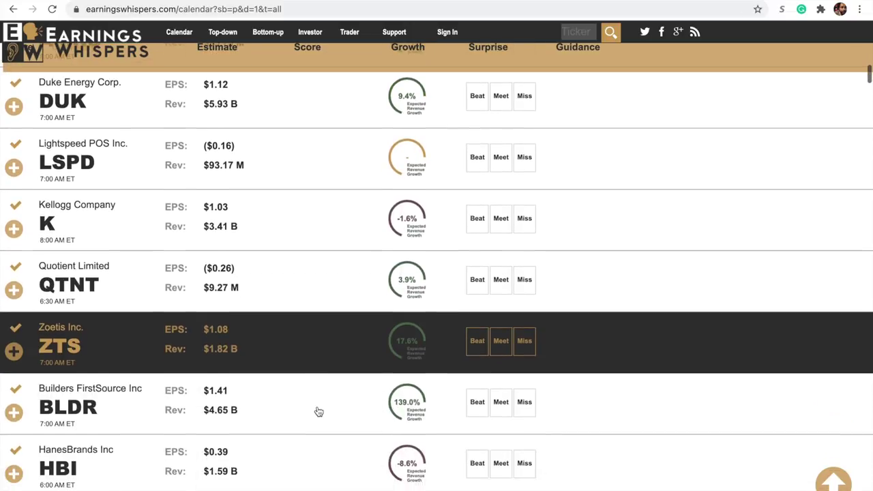
{"action": "scroll", "coordinate": [317, 412], "scroll_direction": "down", "scroll_amount": 1}
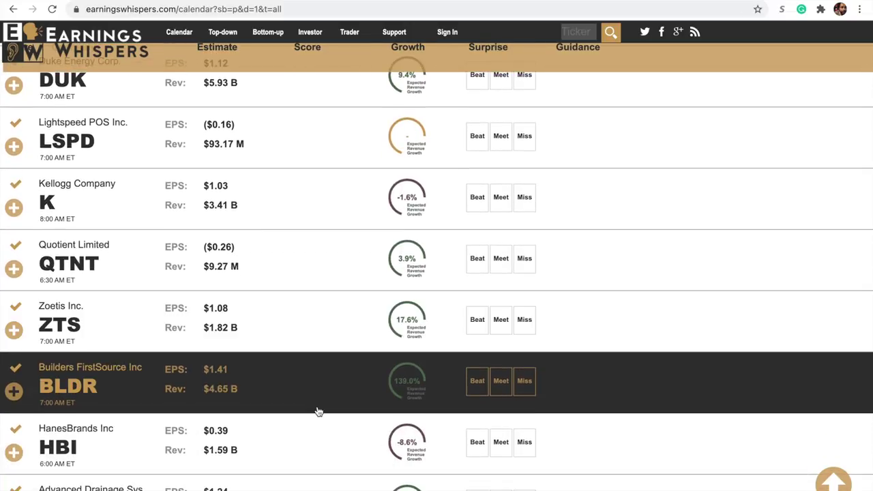
{"action": "scroll", "coordinate": [317, 412], "scroll_direction": "down", "scroll_amount": 5}
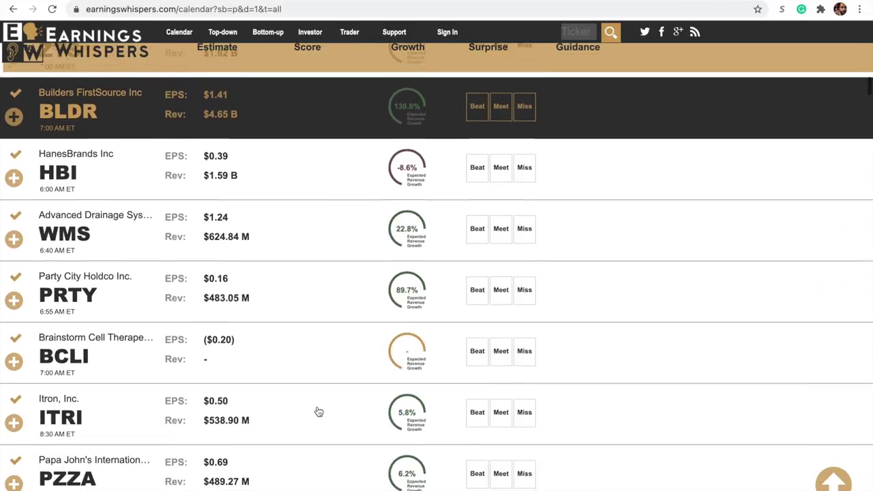
{"action": "scroll", "coordinate": [318, 412], "scroll_direction": "down", "scroll_amount": 2}
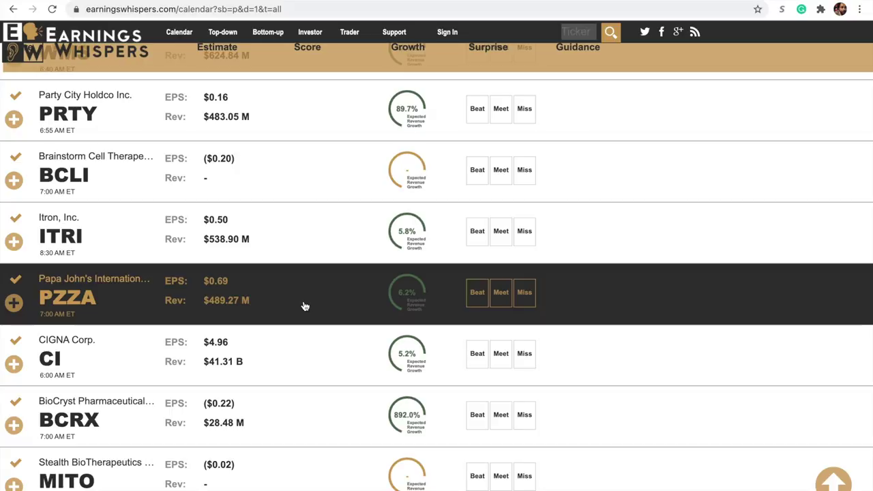
{"action": "scroll", "coordinate": [305, 306], "scroll_direction": "down", "scroll_amount": 5}
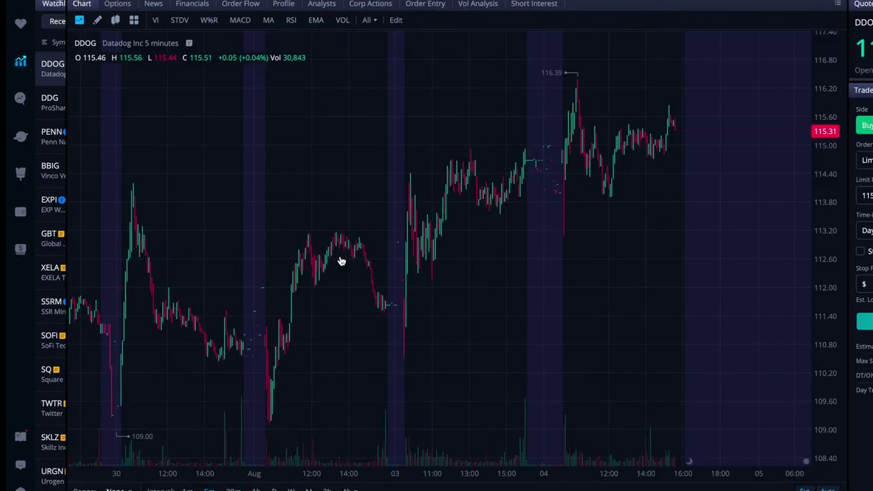
Load Xeris (XERS) with a 3M chart range, then bring up its news headlines
{"action": "type", "text": "xers"}
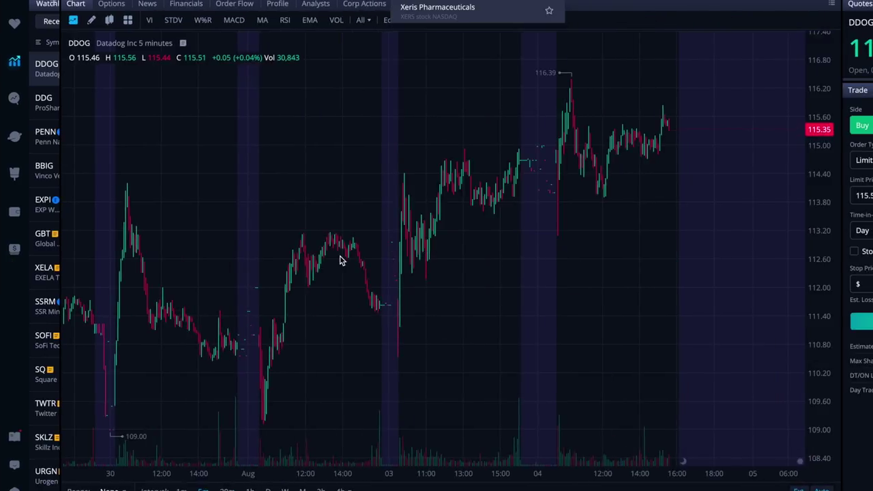
{"action": "key", "text": "Return"}
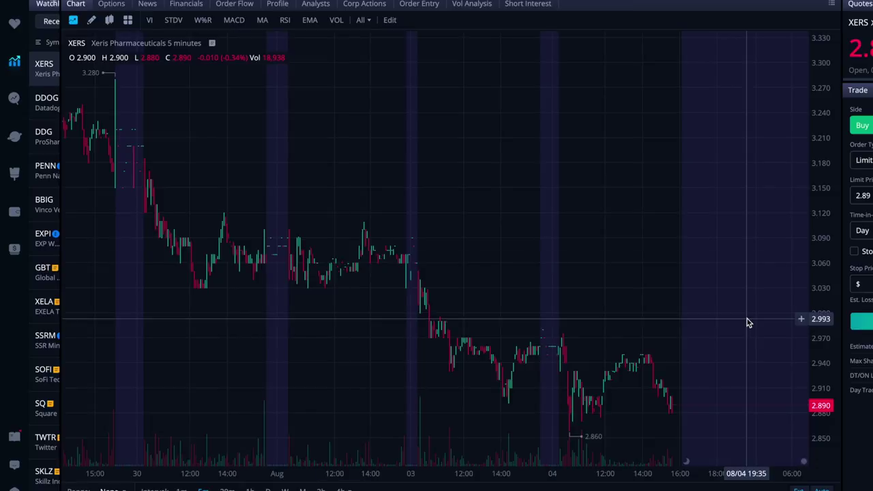
{"action": "scroll", "coordinate": [579, 251], "scroll_direction": "left", "scroll_amount": 5}
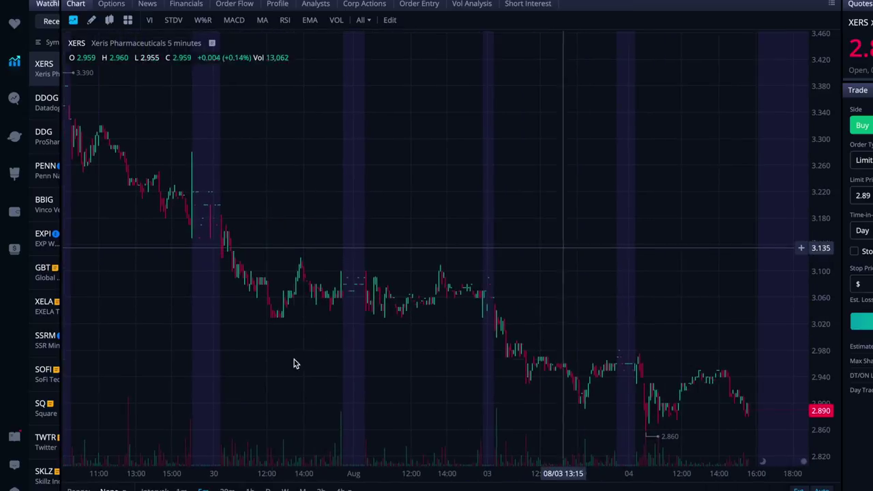
{"action": "left_click", "coordinate": [111, 490]}
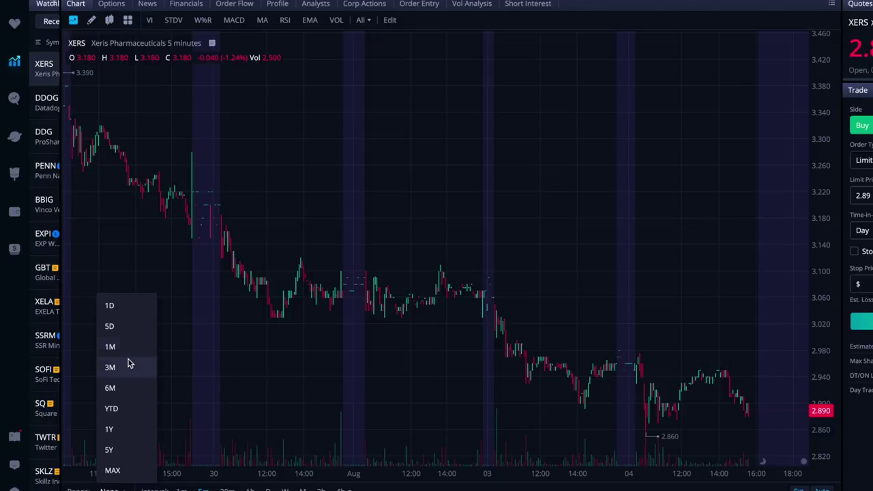
{"action": "left_click", "coordinate": [125, 370]}
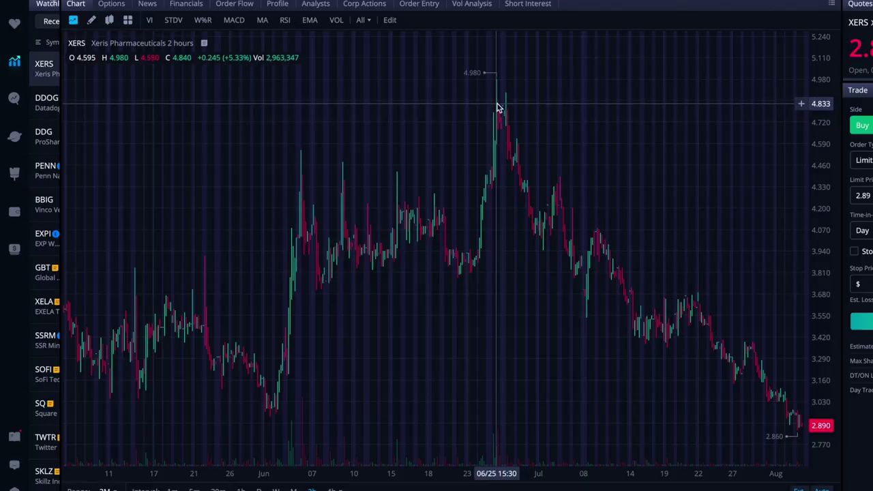
{"action": "scroll", "coordinate": [560, 140], "scroll_direction": "right", "scroll_amount": 3}
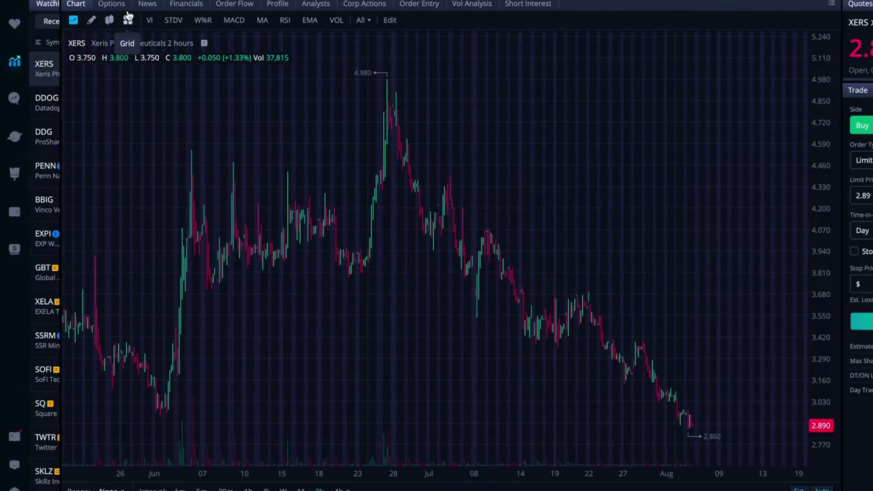
{"action": "left_click", "coordinate": [139, 6]}
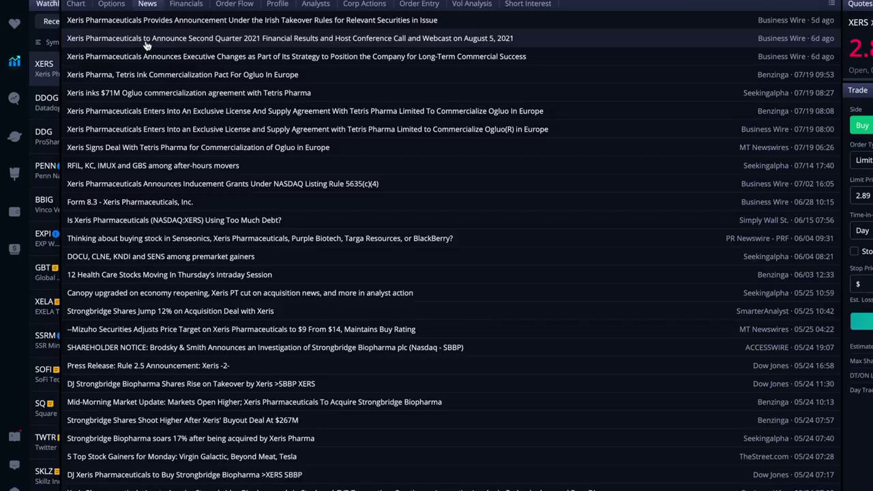
Replace the XERS news list with its 2-hour price chart
{"action": "left_click", "coordinate": [79, 4]}
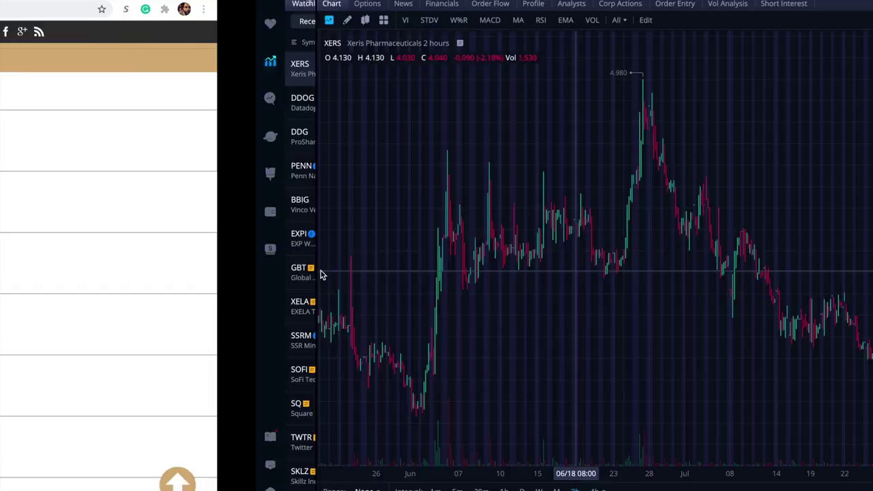
Scroll the Earnings Whispers calendar past CAH, PH, NOG, NFE and GSL, then return to Webull
{"action": "scroll", "coordinate": [322, 275], "scroll_direction": "down", "scroll_amount": 3}
{"action": "scroll", "coordinate": [322, 275], "scroll_direction": "down", "scroll_amount": 1}
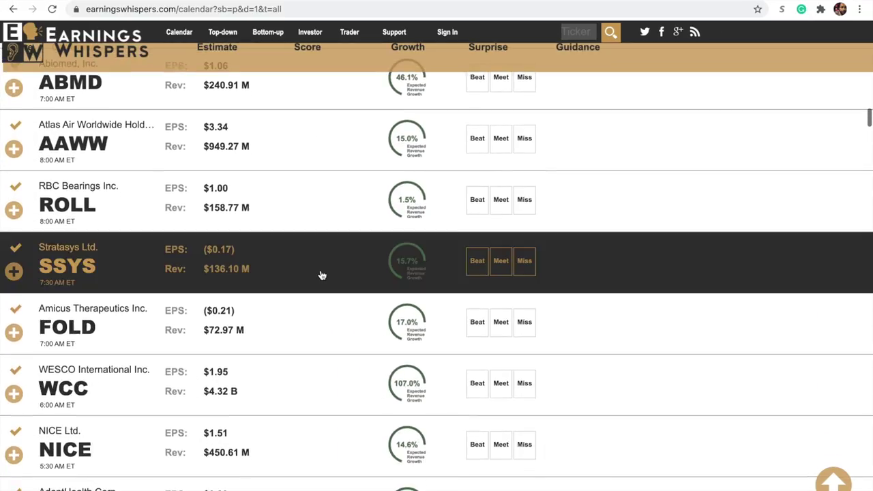
{"action": "scroll", "coordinate": [322, 275], "scroll_direction": "down", "scroll_amount": 3}
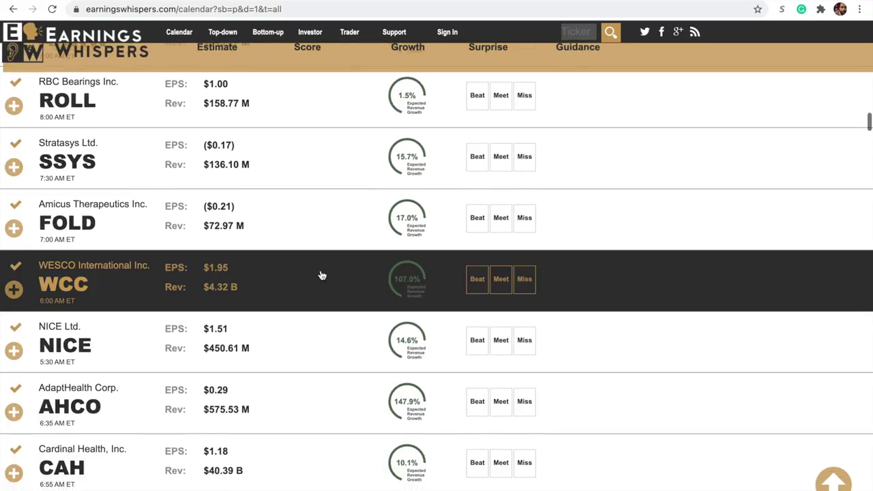
{"action": "scroll", "coordinate": [323, 275], "scroll_direction": "down", "scroll_amount": 2}
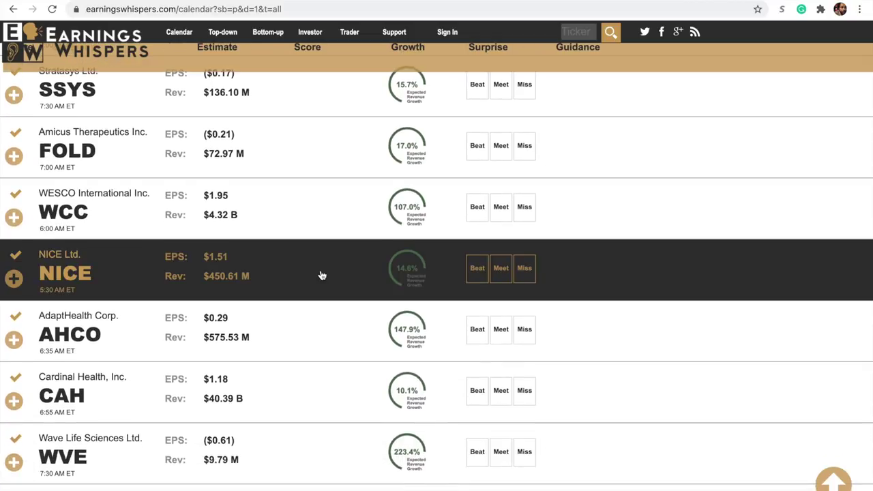
{"action": "scroll", "coordinate": [322, 275], "scroll_direction": "down", "scroll_amount": 4}
{"action": "scroll", "coordinate": [322, 275], "scroll_direction": "down", "scroll_amount": 3}
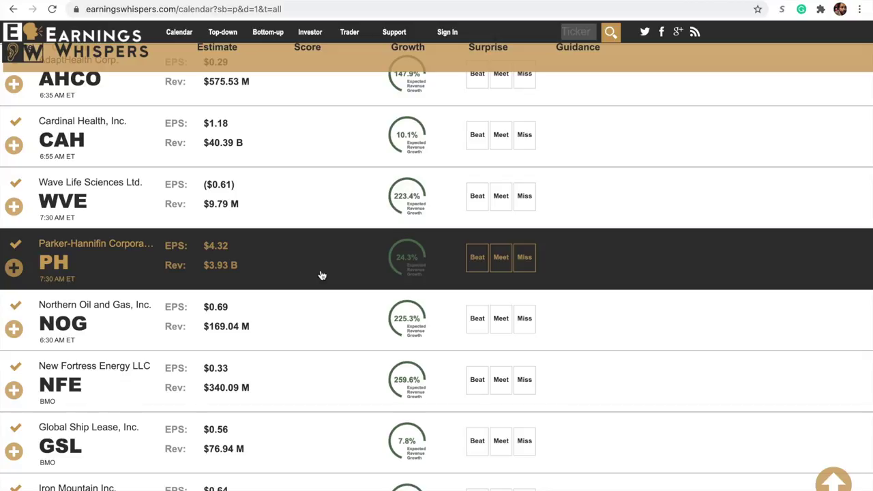
{"action": "key", "text": "ctrl+Right"}
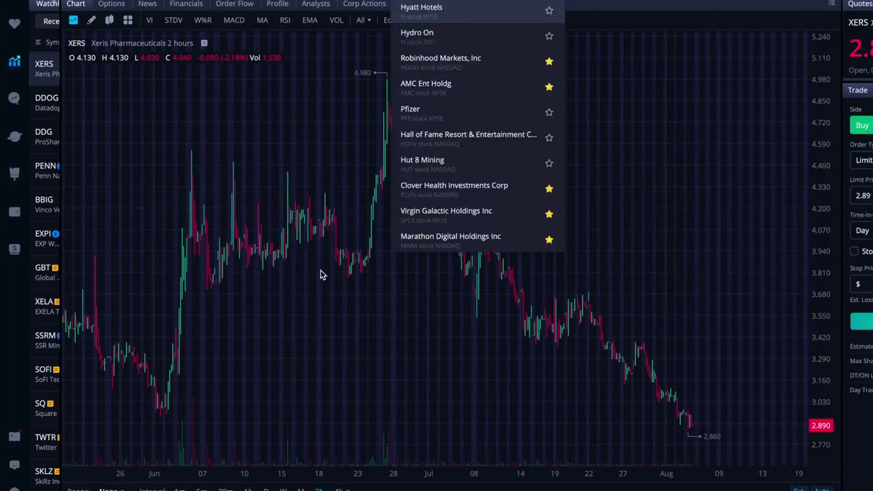
Load Robinhood Markets (HOOD) from the symbol search and widen the quote and trade panel
{"action": "key", "text": "Return"}
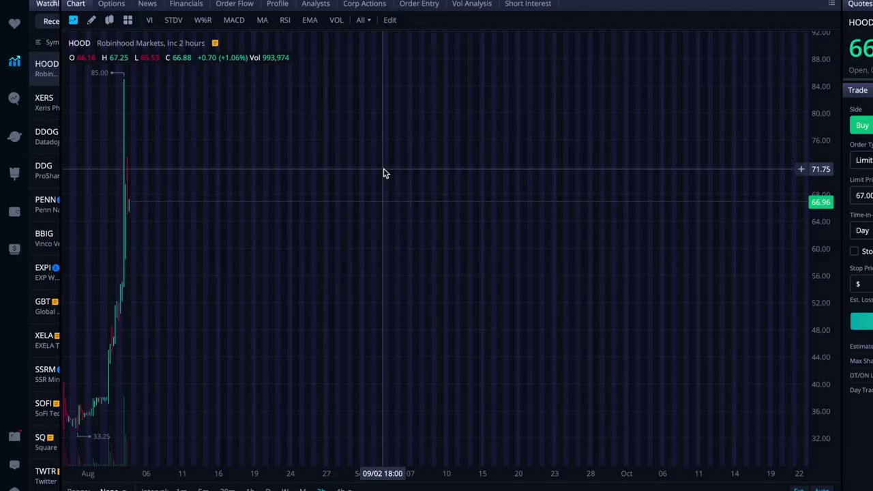
{"action": "scroll", "coordinate": [383, 174], "scroll_direction": "up", "scroll_amount": 2}
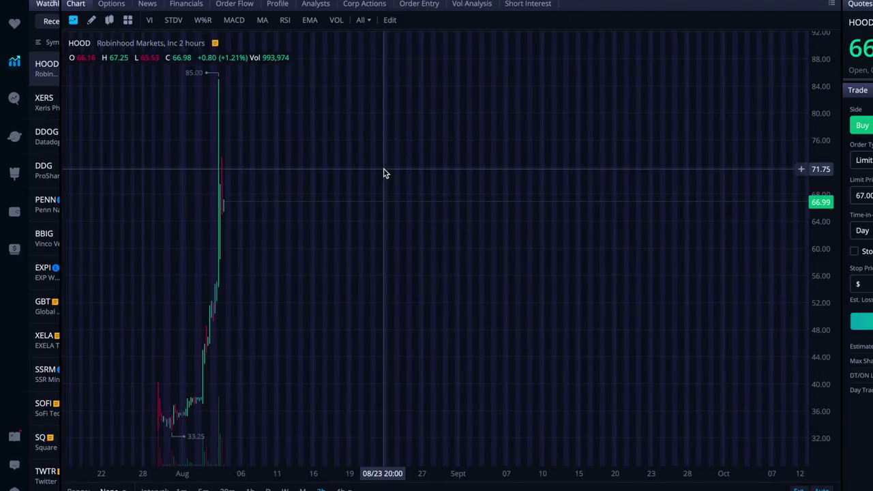
{"action": "scroll", "coordinate": [384, 173], "scroll_direction": "down", "scroll_amount": 3}
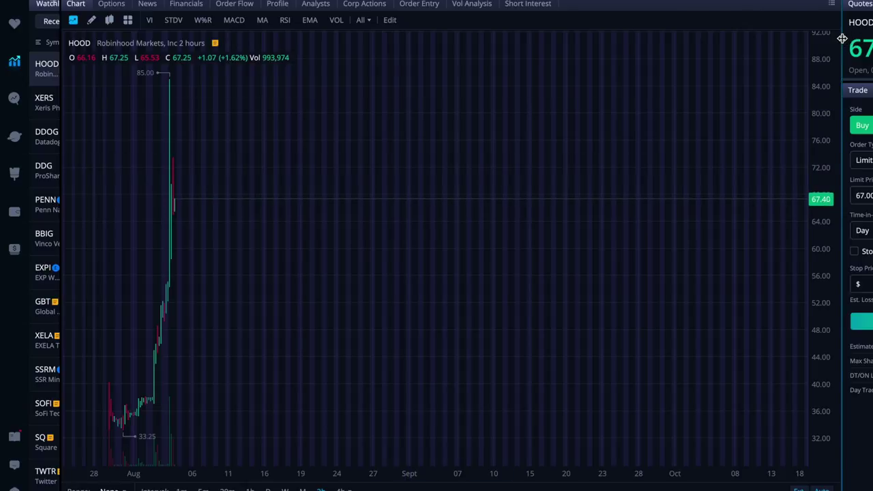
{"action": "left_click_drag", "start_coordinate": [846, 39], "coordinate": [566, 55]}
Check HOOD's Key Statistics, close them, and narrow the trade panel back to the wide chart
{"action": "left_click", "coordinate": [785, 69]}
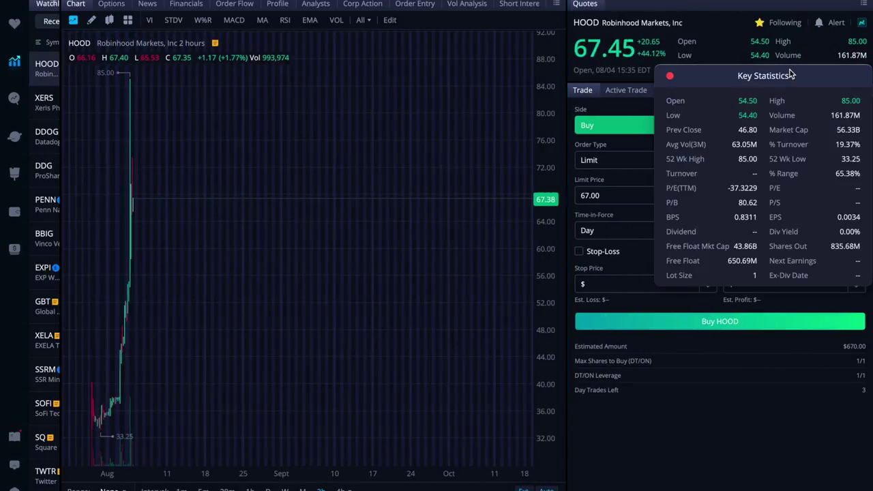
{"action": "left_click_drag", "start_coordinate": [805, 81], "coordinate": [722, 99]}
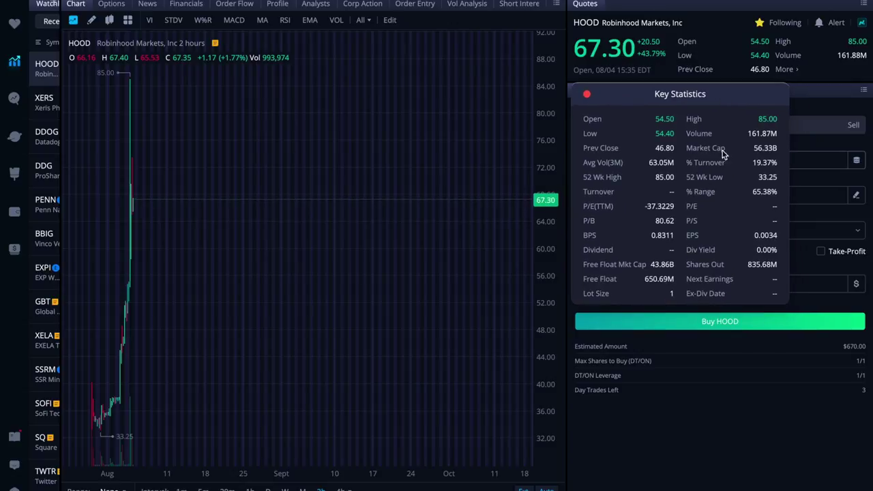
{"action": "left_click", "coordinate": [587, 95]}
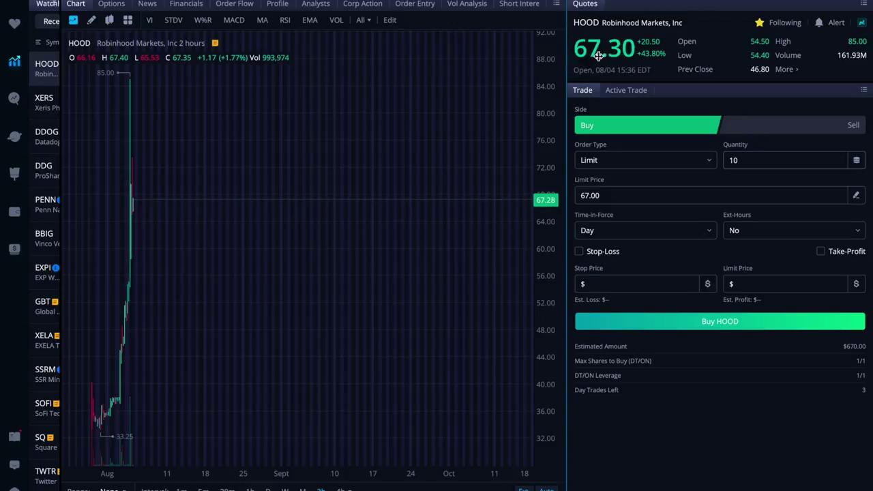
{"action": "left_click_drag", "start_coordinate": [566, 59], "coordinate": [843, 68]}
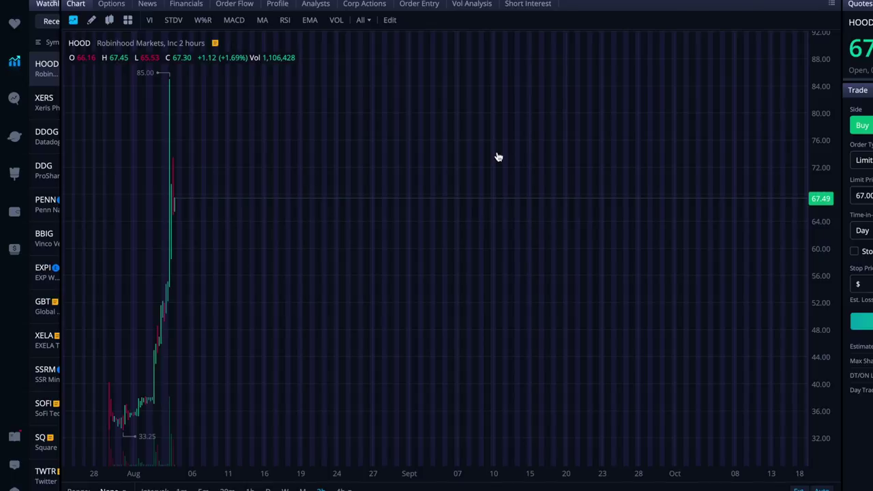
Switch to the Earnings Whispers calendar and scroll down to CARS, ABUS, GLYC and BKI
{"action": "key", "text": "ctrl+Left"}
{"action": "scroll", "coordinate": [540, 298], "scroll_direction": "down", "scroll_amount": 5}
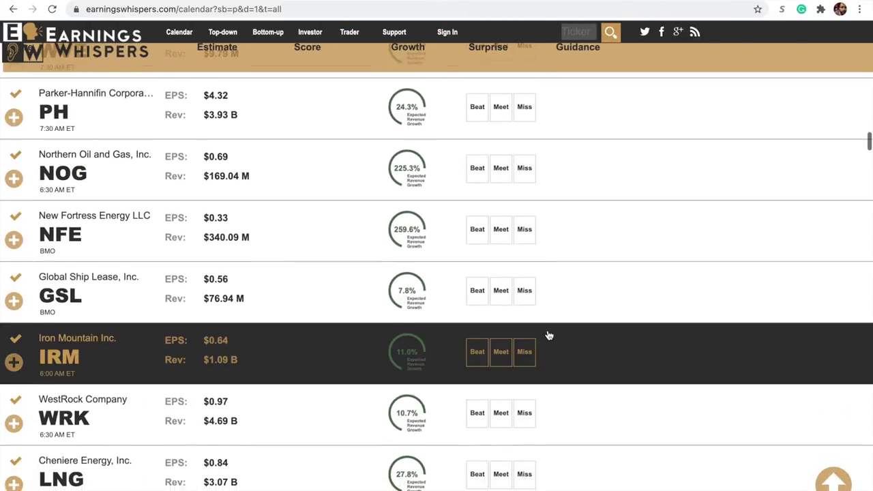
{"action": "scroll", "coordinate": [549, 336], "scroll_direction": "down", "scroll_amount": 3}
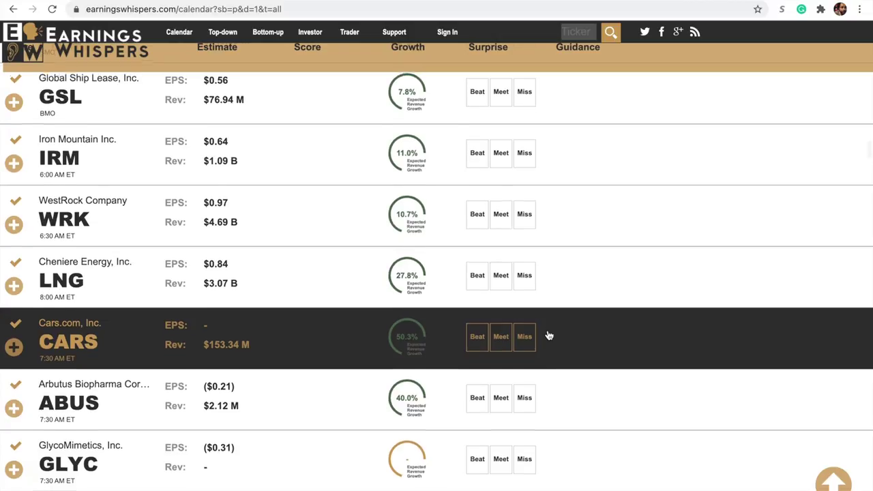
{"action": "scroll", "coordinate": [549, 336], "scroll_direction": "down", "scroll_amount": 1}
{"action": "scroll", "coordinate": [549, 336], "scroll_direction": "down", "scroll_amount": 3}
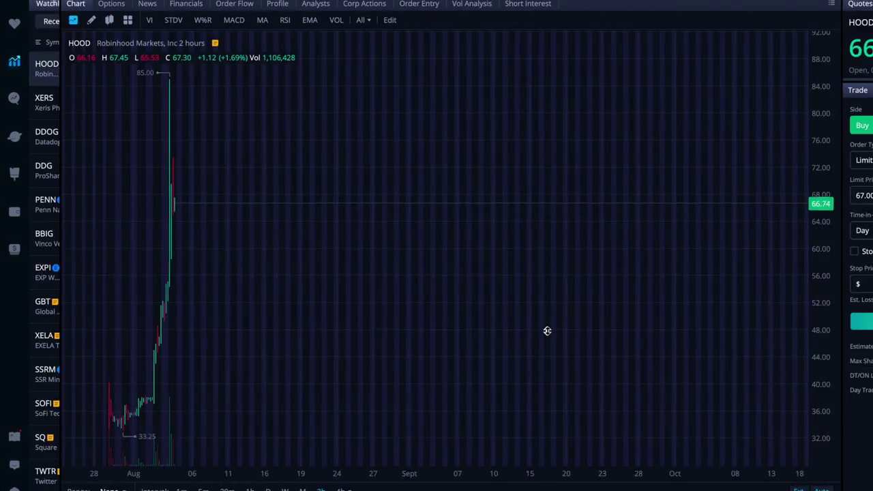
Load Cars.com (CARS) and set its chart range to 3M
{"action": "key", "text": "Return"}
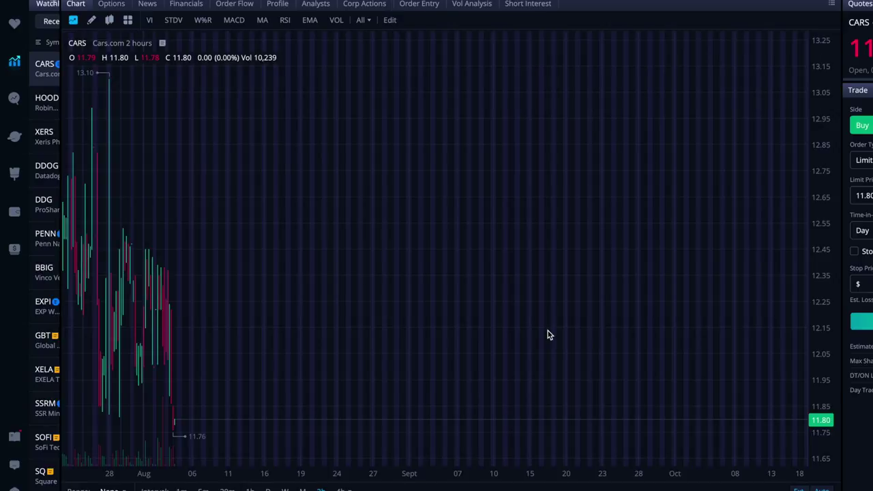
{"action": "scroll", "coordinate": [199, 335], "scroll_direction": "left", "scroll_amount": 10}
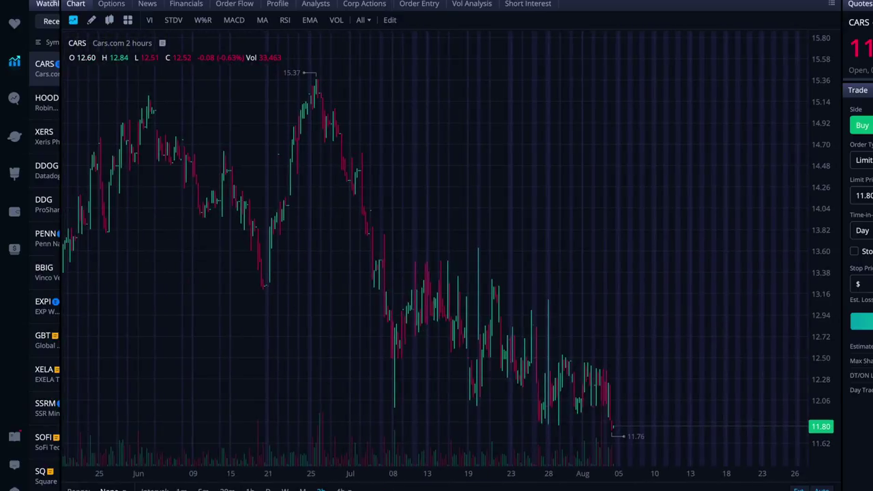
{"action": "left_click", "coordinate": [109, 489]}
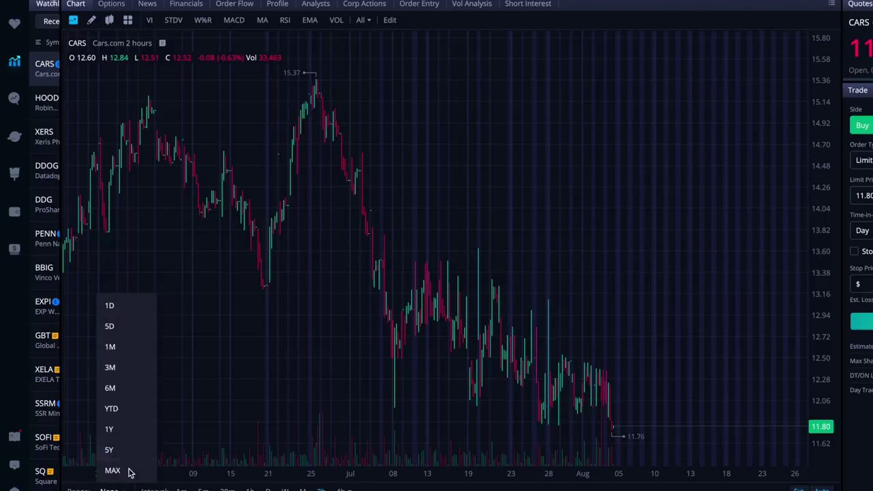
{"action": "left_click", "coordinate": [130, 371]}
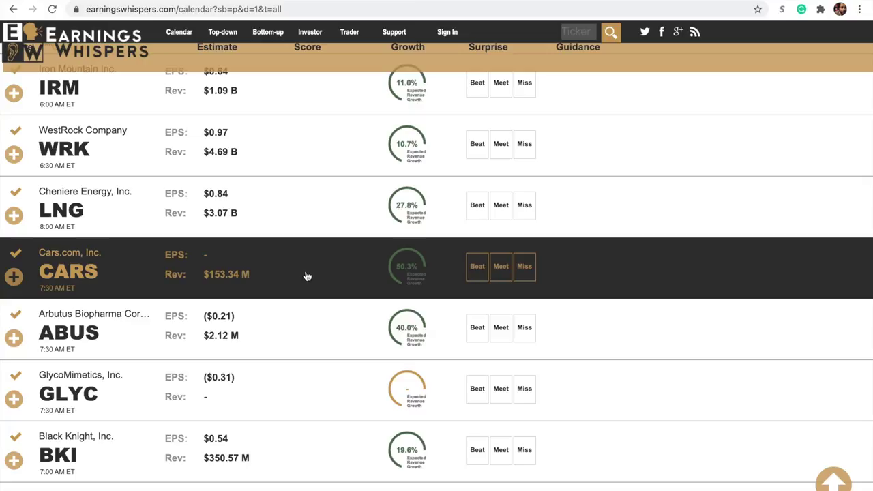
Scroll the earnings calendar past GLYC to TEN and KALA, then switch back to Webull
{"action": "scroll", "coordinate": [320, 296], "scroll_direction": "down", "scroll_amount": 3}
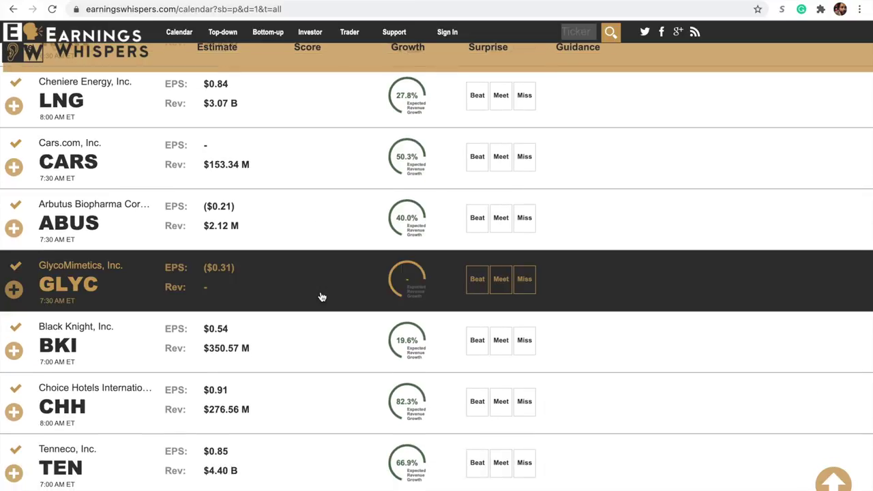
{"action": "scroll", "coordinate": [322, 297], "scroll_direction": "down", "scroll_amount": 5}
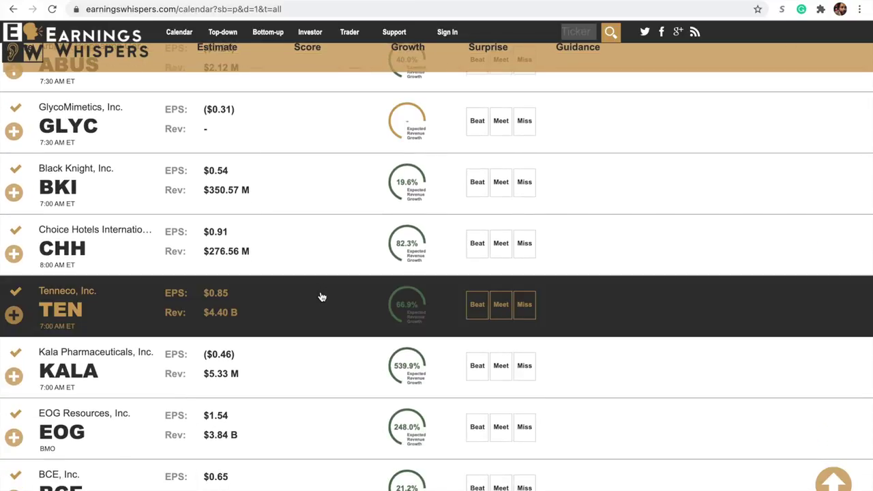
{"action": "key", "text": "ctrl+Right"}
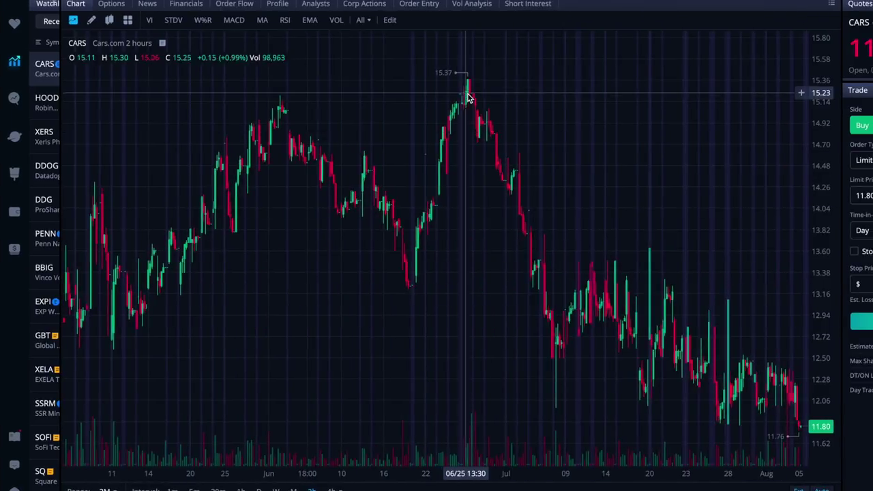
{"action": "scroll", "coordinate": [576, 140], "scroll_direction": "right", "scroll_amount": 5}
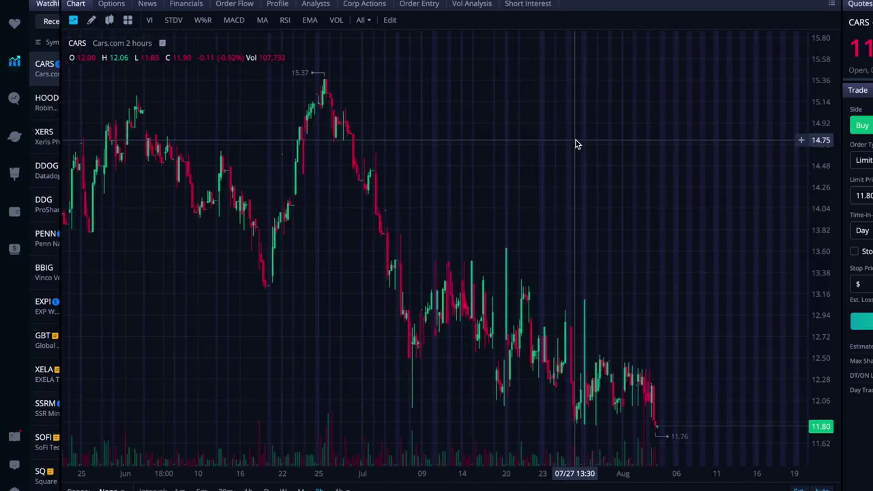
{"action": "left_click", "coordinate": [111, 4]}
{"action": "left_click", "coordinate": [147, 4]}
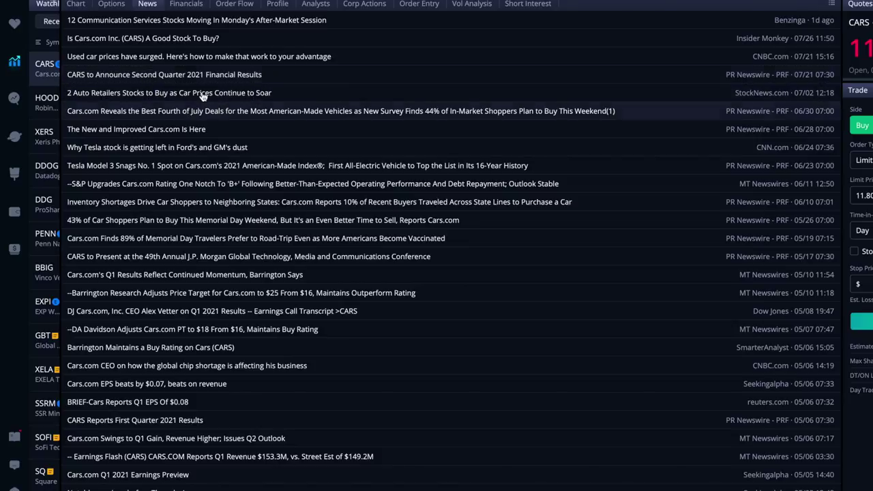
{"action": "left_click", "coordinate": [75, 4]}
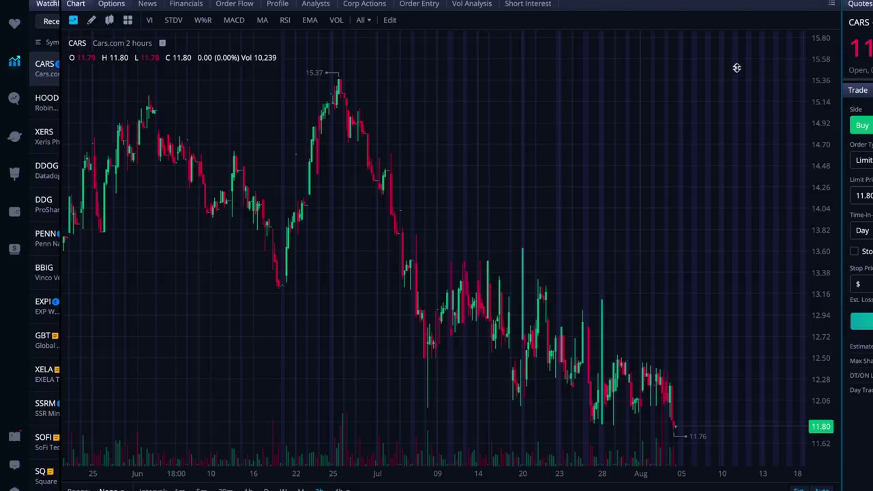
Widen the CARS order ticket, check Cars.com's Key Statistics, then shrink the quotes panel again
{"action": "left_click_drag", "start_coordinate": [842, 68], "coordinate": [608, 72]}
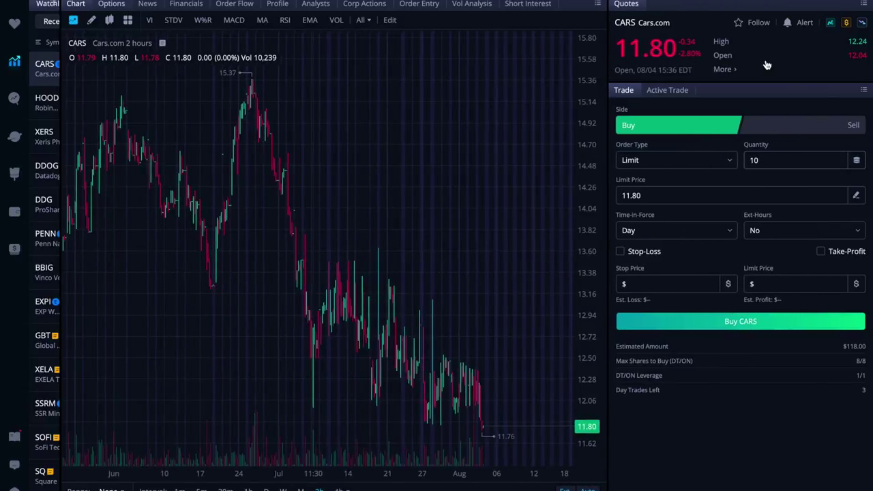
{"action": "left_click", "coordinate": [724, 70]}
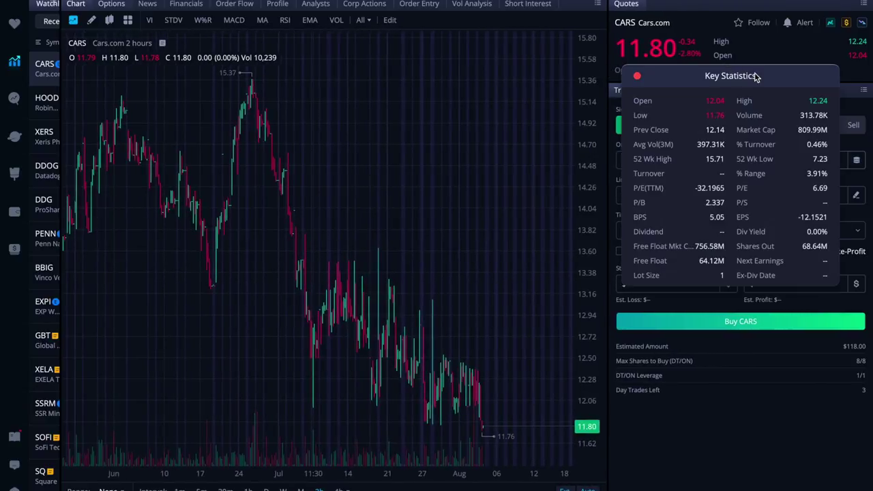
{"action": "left_click_drag", "start_coordinate": [755, 77], "coordinate": [747, 94]}
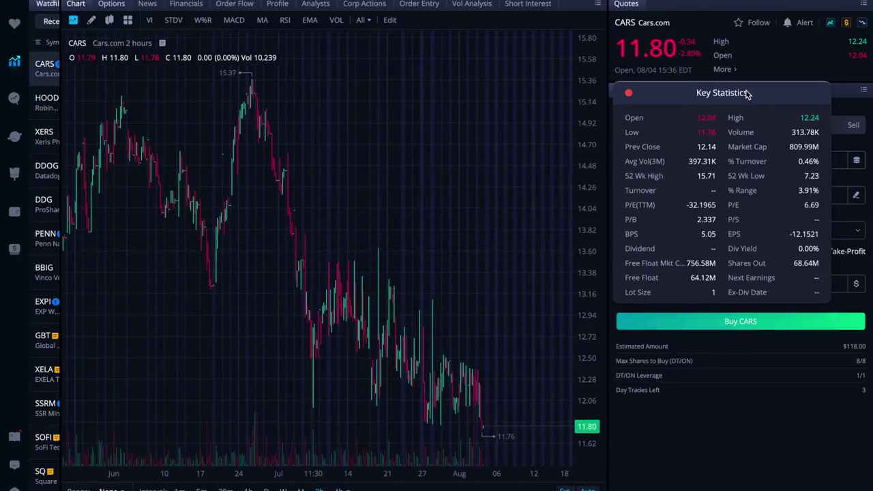
{"action": "left_click", "coordinate": [629, 93]}
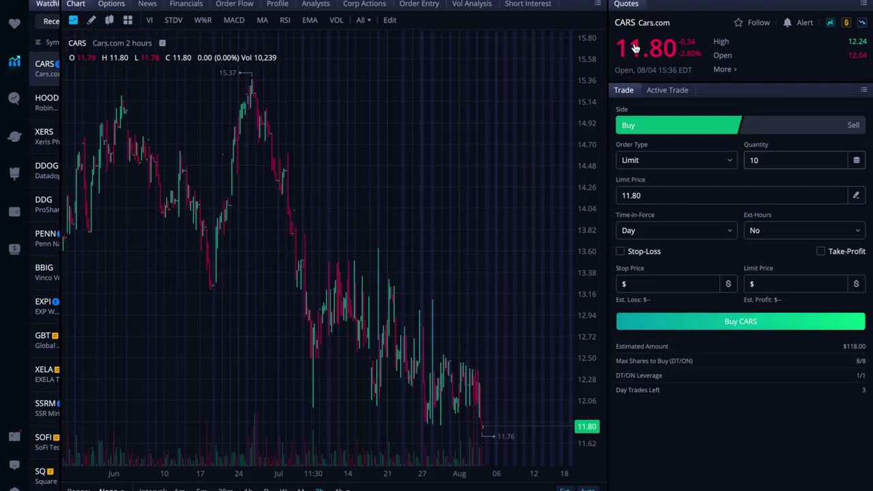
{"action": "left_click_drag", "start_coordinate": [613, 59], "coordinate": [872, 59]}
Set the CARS chart range to 6M and pan back to its 7.23 low and 15.71 high
{"action": "scroll", "coordinate": [283, 150], "scroll_direction": "left", "scroll_amount": 10}
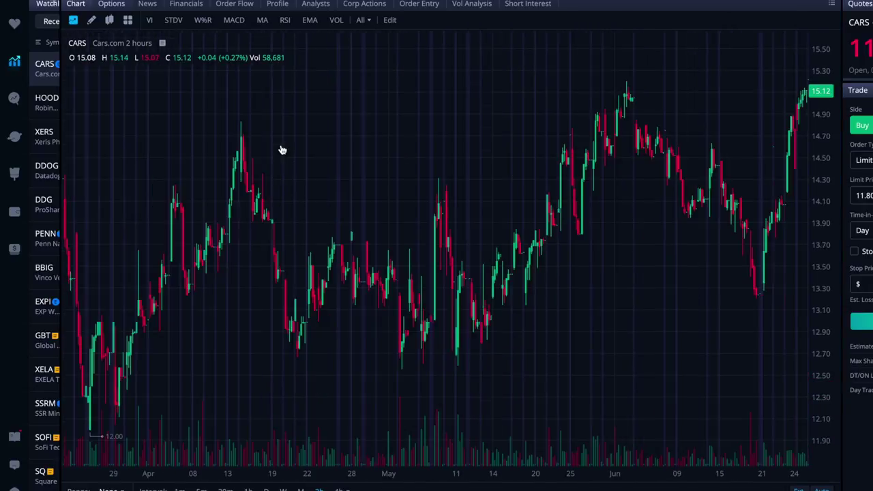
{"action": "left_click", "coordinate": [108, 490]}
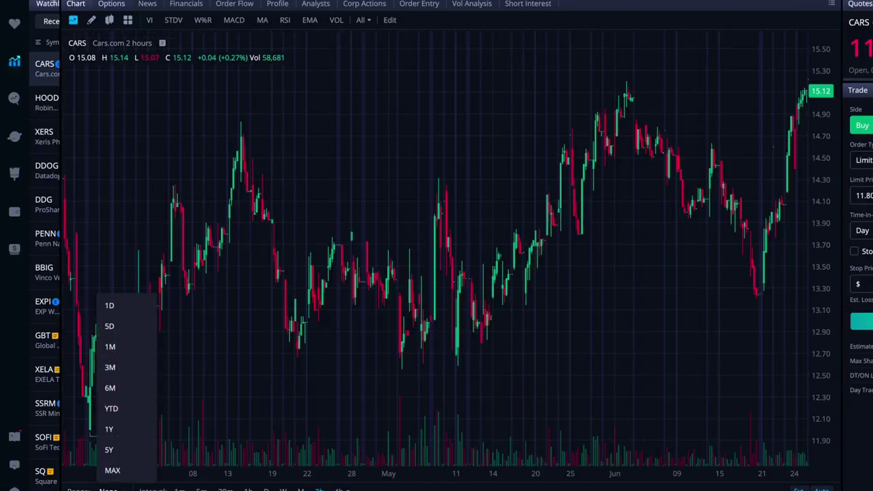
{"action": "left_click", "coordinate": [135, 391]}
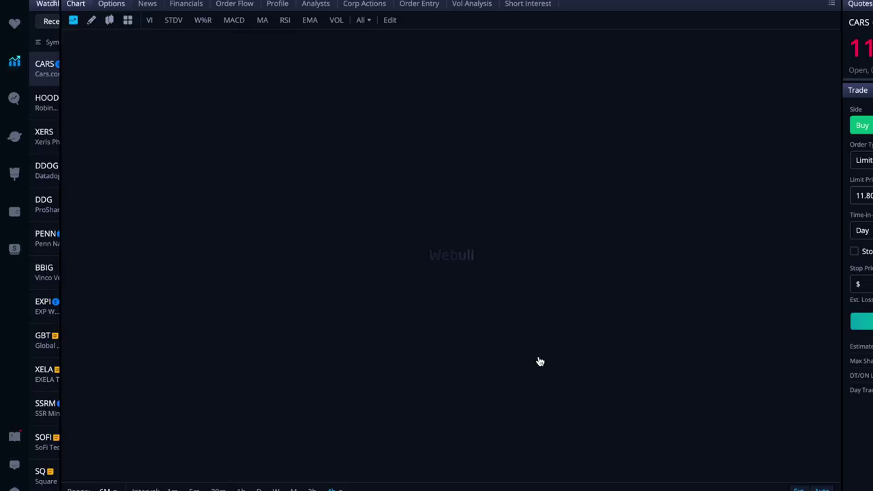
{"action": "scroll", "coordinate": [539, 361], "scroll_direction": "up", "scroll_amount": 5}
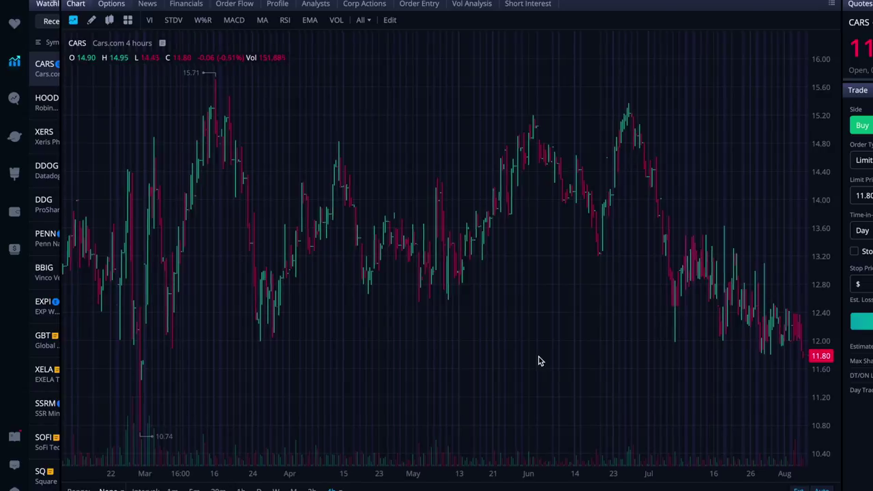
{"action": "scroll", "coordinate": [539, 361], "scroll_direction": "down", "scroll_amount": 5}
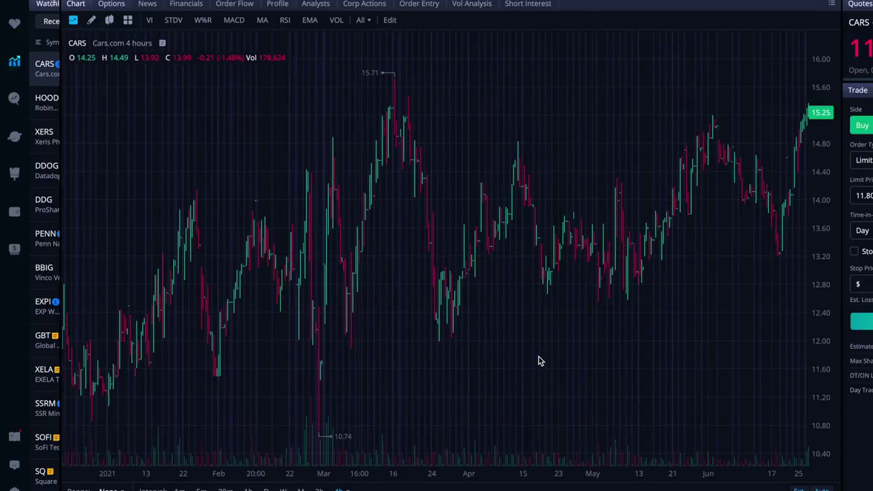
{"action": "scroll", "coordinate": [539, 361], "scroll_direction": "left", "scroll_amount": 10}
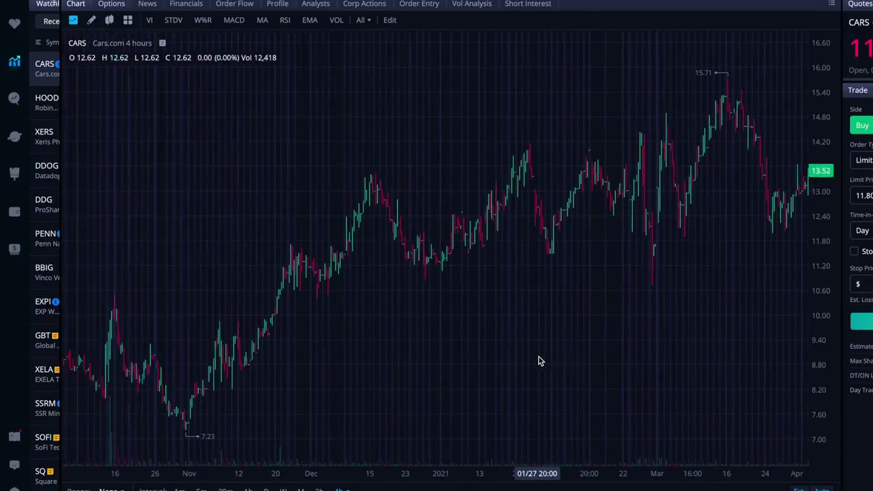
{"action": "scroll", "coordinate": [539, 361], "scroll_direction": "left", "scroll_amount": 3}
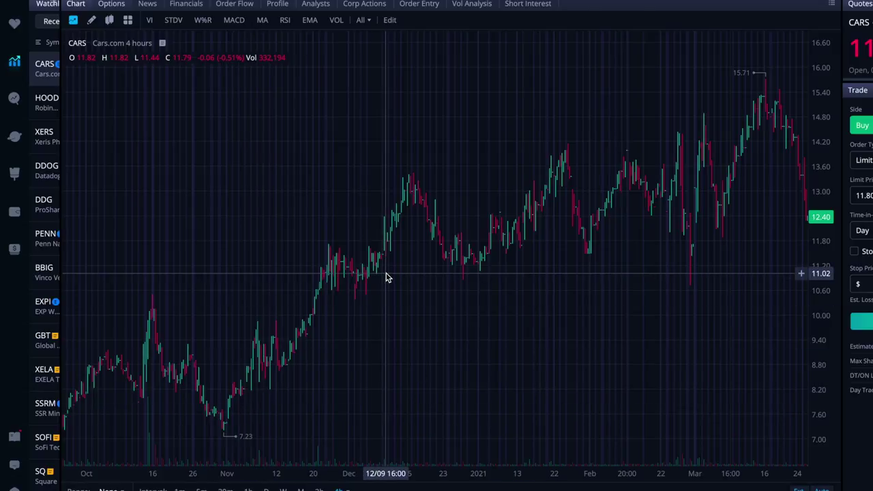
{"action": "scroll", "coordinate": [386, 278], "scroll_direction": "right", "scroll_amount": 7}
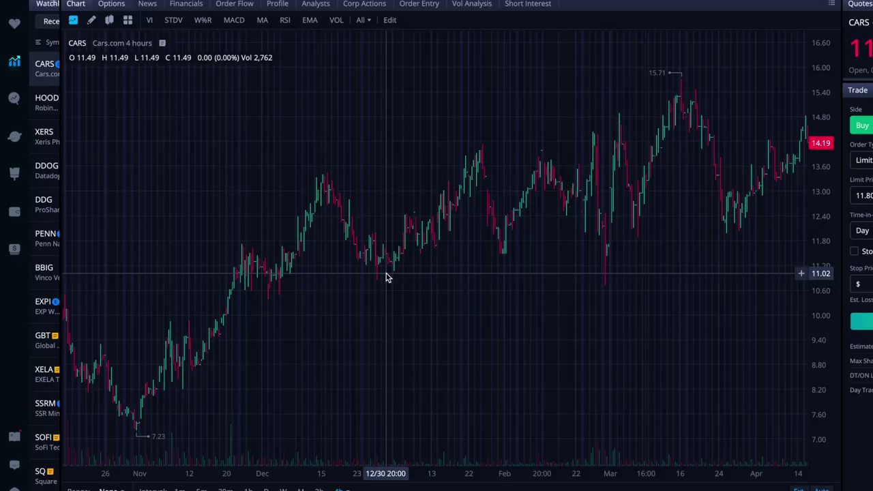
Load Global Blood (GBT), pan its recent chart, and open its news headlines
{"action": "key", "text": "Return"}
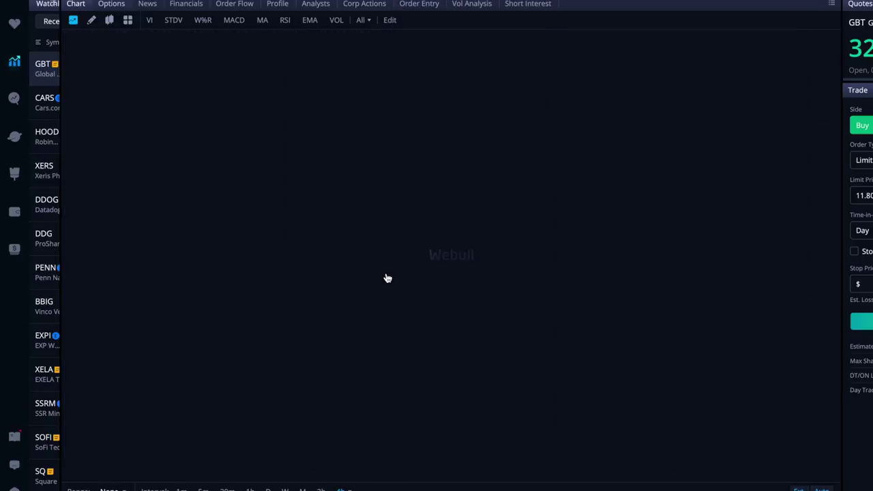
{"action": "scroll", "coordinate": [648, 222], "scroll_direction": "up", "scroll_amount": 5}
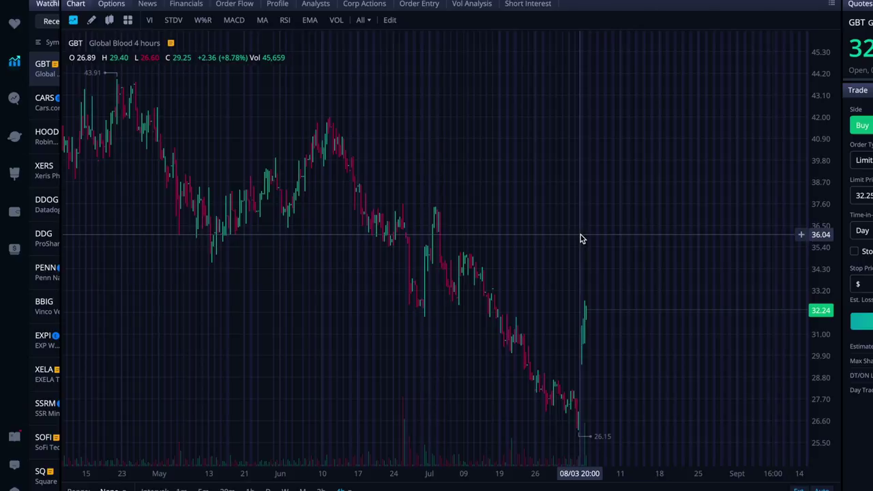
{"action": "scroll", "coordinate": [581, 234], "scroll_direction": "left", "scroll_amount": 15}
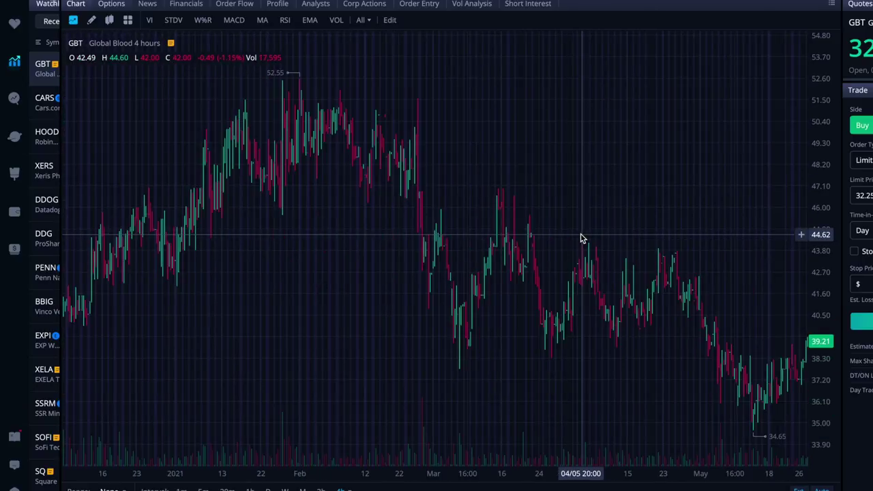
{"action": "scroll", "coordinate": [581, 238], "scroll_direction": "right", "scroll_amount": 10}
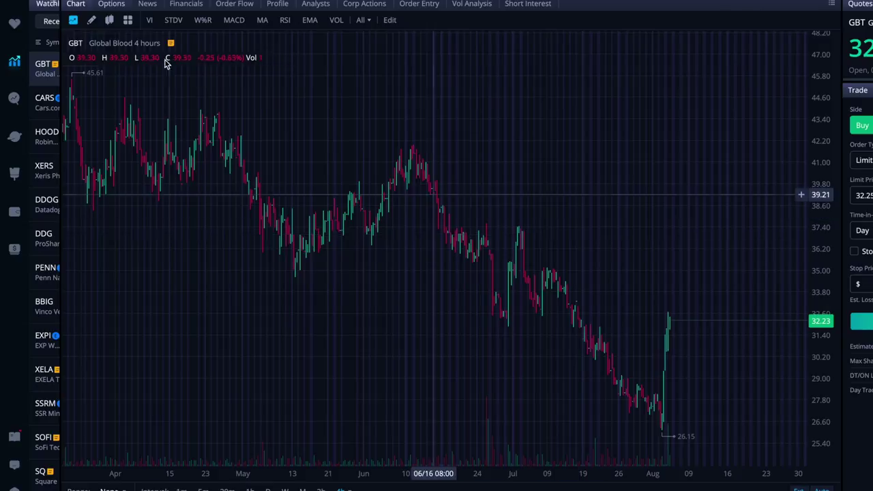
{"action": "left_click", "coordinate": [147, 5]}
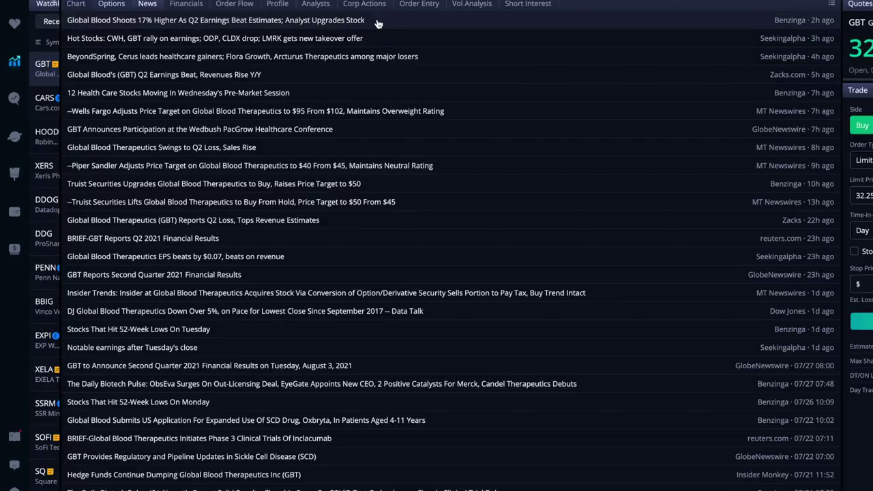
{"action": "left_click", "coordinate": [344, 24]}
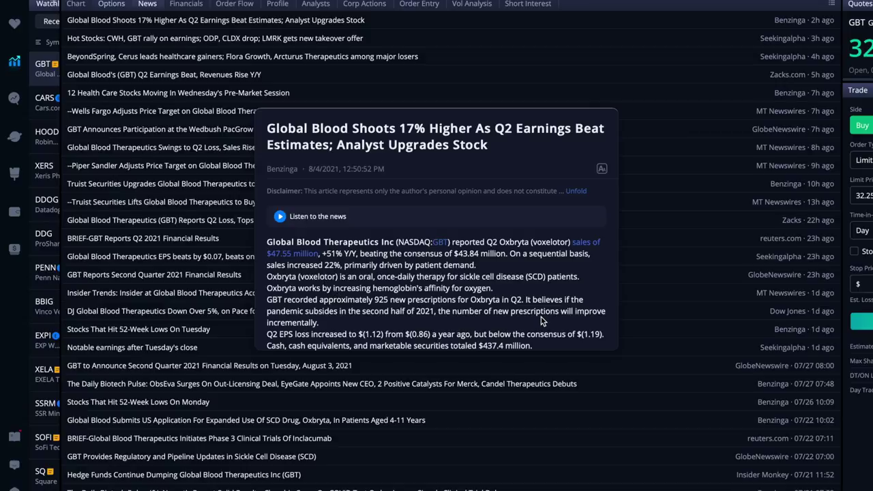
{"action": "scroll", "coordinate": [563, 331], "scroll_direction": "down", "scroll_amount": 2}
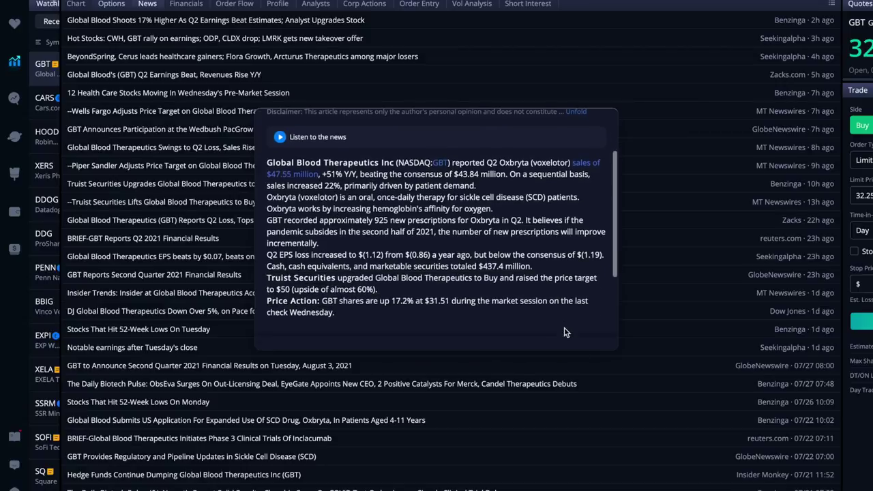
{"action": "scroll", "coordinate": [564, 333], "scroll_direction": "down", "scroll_amount": 2}
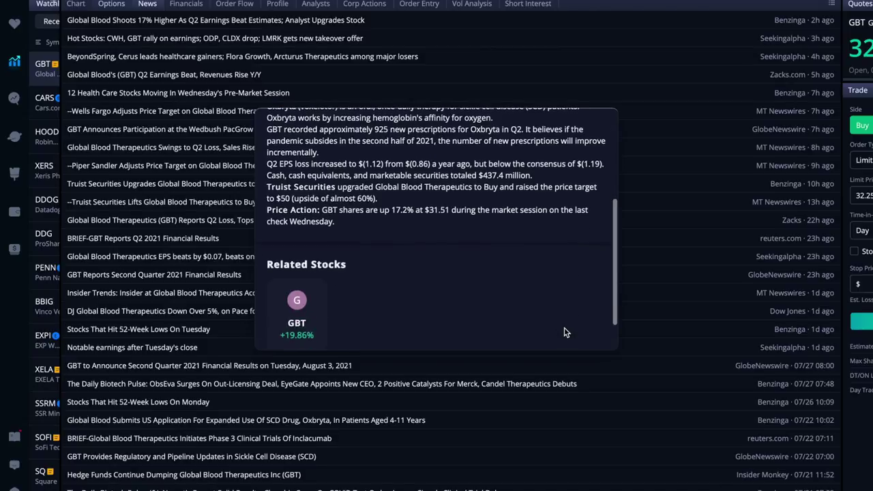
{"action": "scroll", "coordinate": [565, 332], "scroll_direction": "up", "scroll_amount": 2}
{"action": "scroll", "coordinate": [564, 333], "scroll_direction": "up", "scroll_amount": 1}
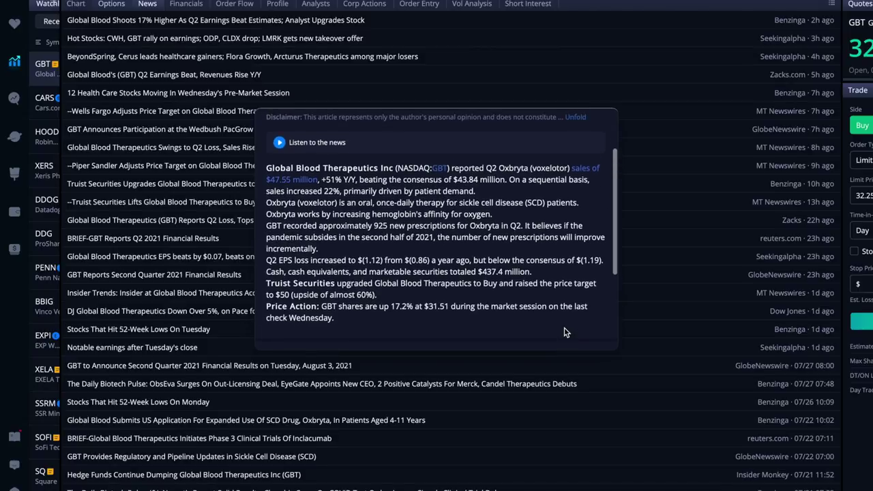
{"action": "scroll", "coordinate": [564, 332], "scroll_direction": "up", "scroll_amount": 1}
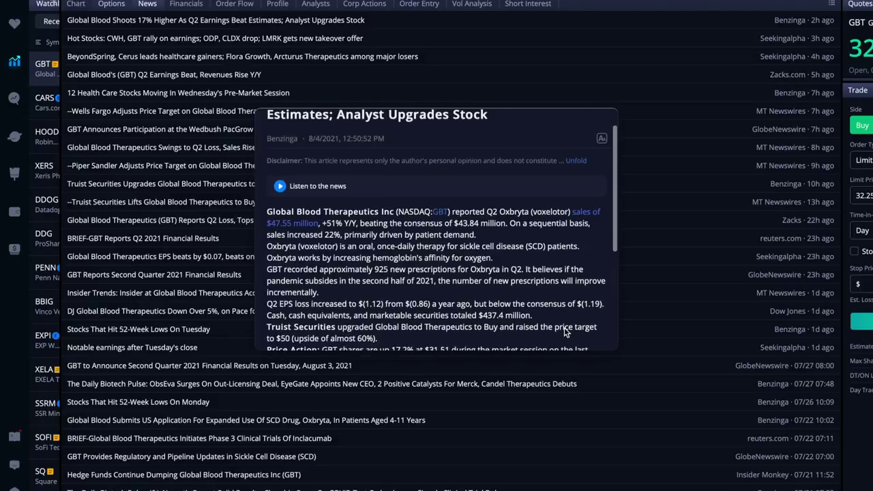
{"action": "scroll", "coordinate": [346, 198], "scroll_direction": "up", "scroll_amount": 1}
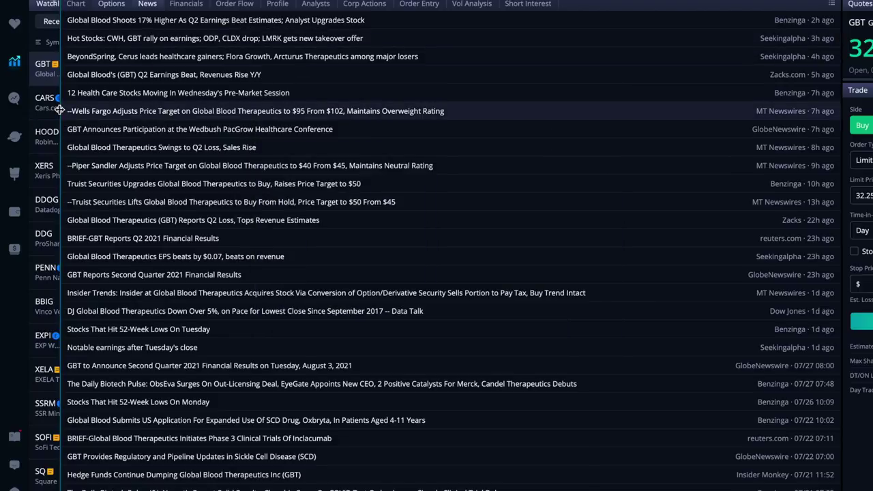
View the CARS and GM charts, ending on SSRM's 4-hour chart
{"action": "left_click", "coordinate": [43, 108]}
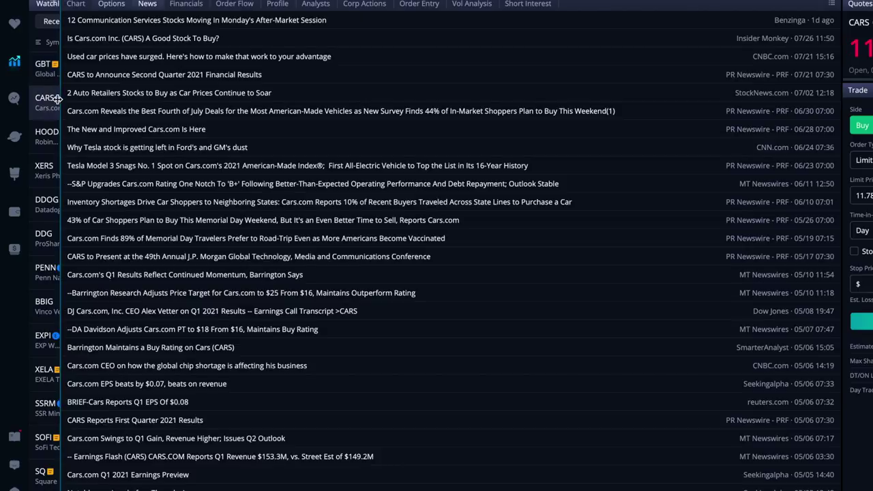
{"action": "left_click", "coordinate": [76, 5]}
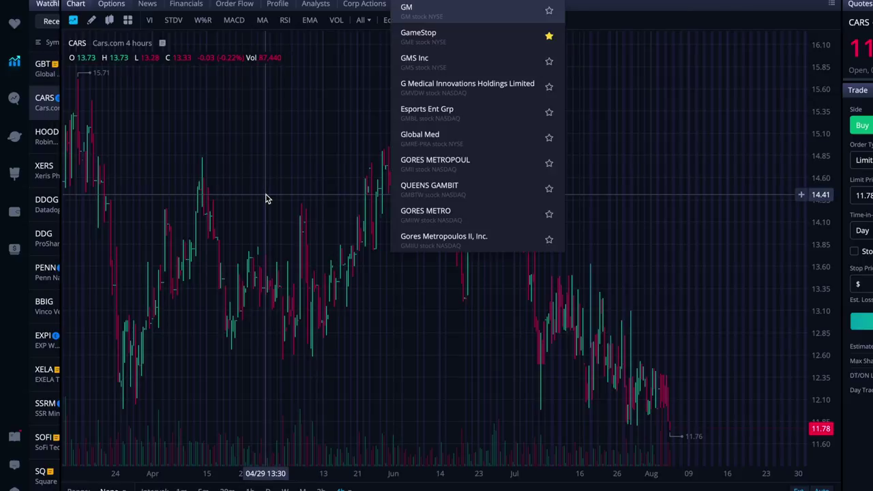
{"action": "key", "text": "Return"}
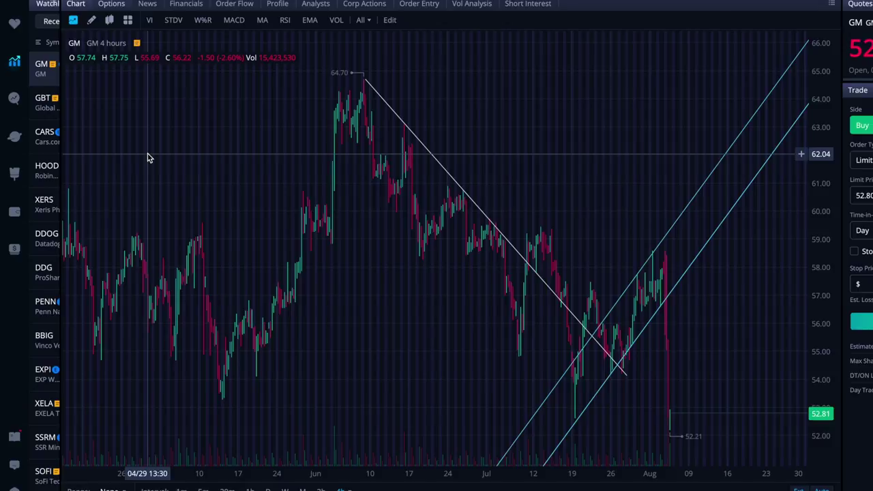
{"action": "left_click", "coordinate": [41, 441]}
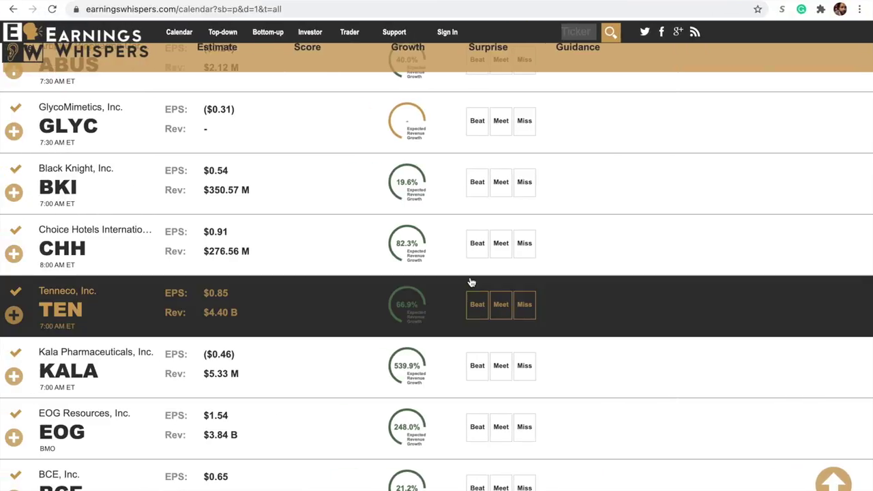
Scroll the Earnings Whispers calendar up to the August 5 before-open rows: MRNA, VIAC, PENN
{"action": "scroll", "coordinate": [471, 282], "scroll_direction": "down", "scroll_amount": 4}
{"action": "scroll", "coordinate": [471, 282], "scroll_direction": "up", "scroll_amount": 10}
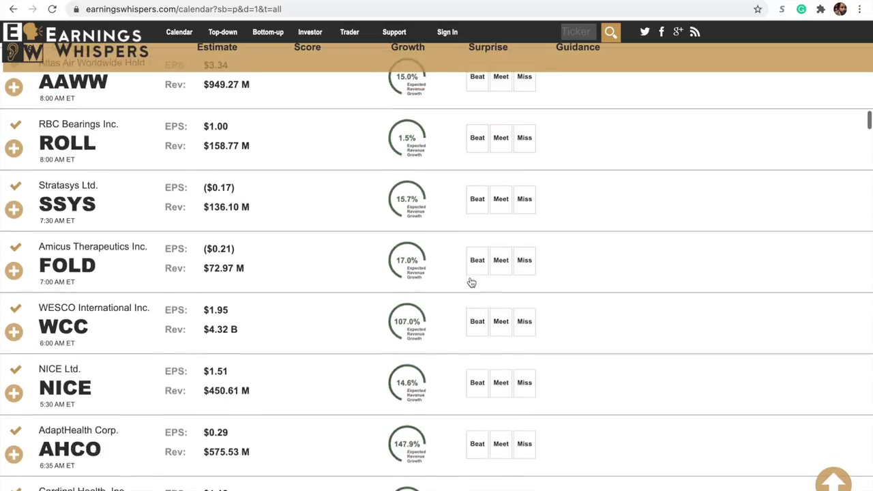
{"action": "scroll", "coordinate": [471, 282], "scroll_direction": "up", "scroll_amount": 15}
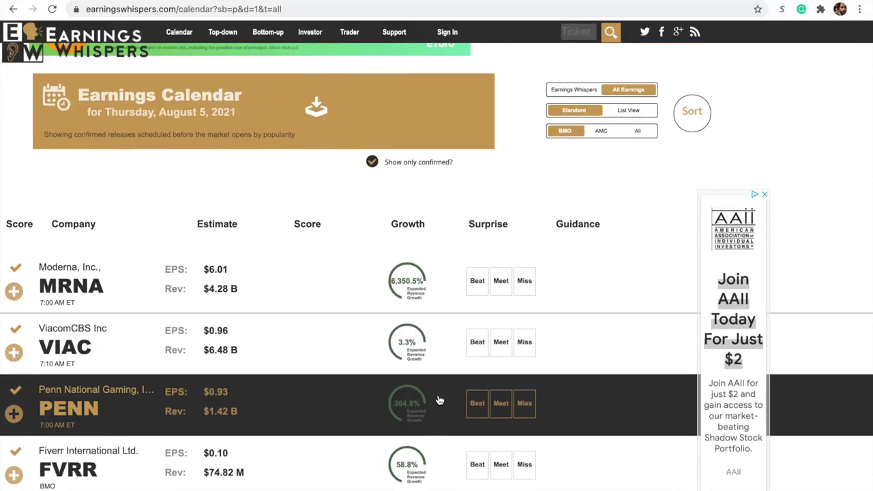
{"action": "scroll", "coordinate": [440, 401], "scroll_direction": "down", "scroll_amount": 1}
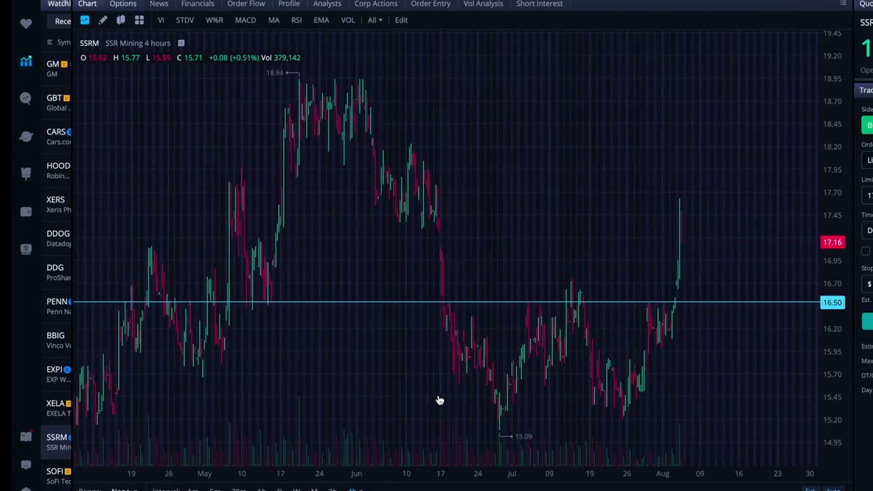
Load GBT's 1D range 1-minute chart and widen the Trade panel beside it
{"action": "type", "text": "GBT"}
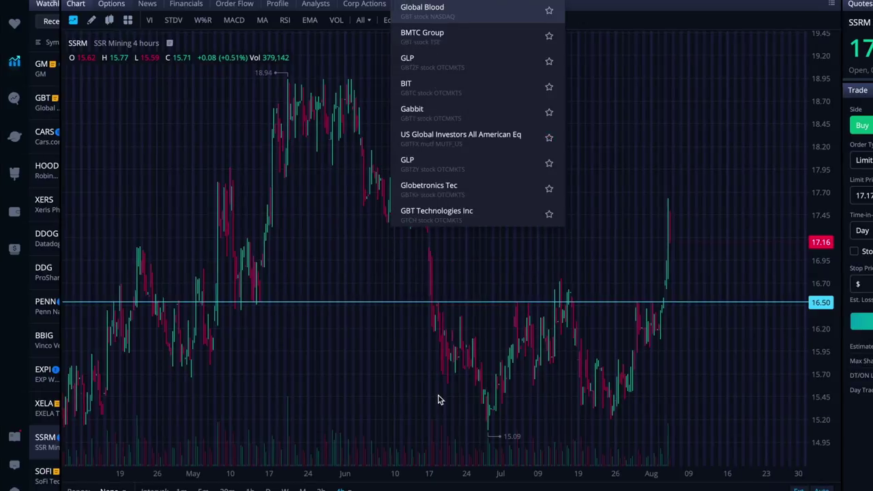
{"action": "key", "text": "Return"}
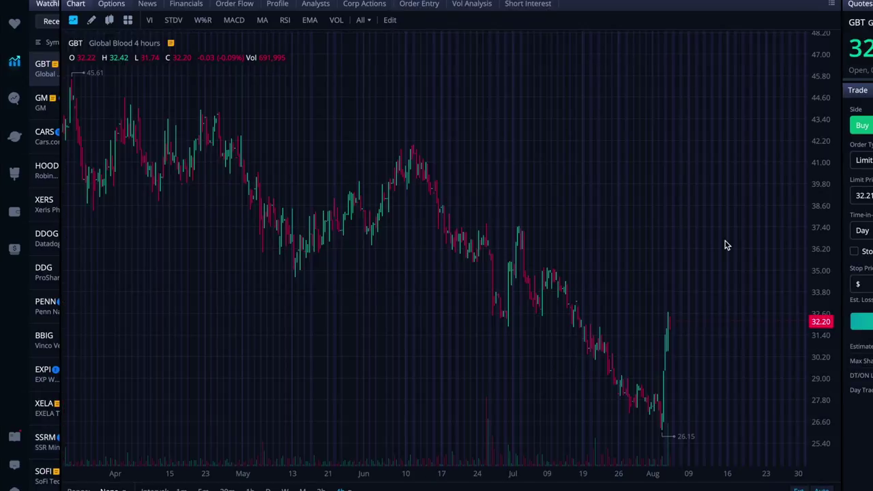
{"action": "scroll", "coordinate": [699, 329], "scroll_direction": "up", "scroll_amount": 3}
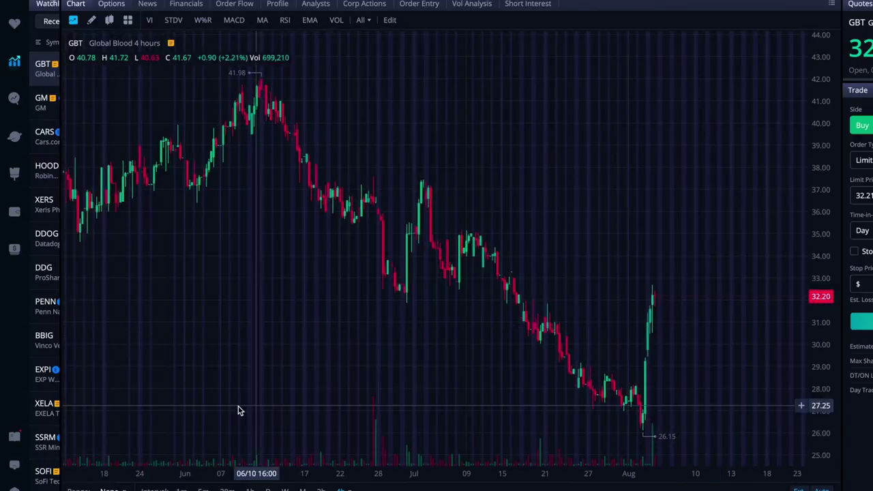
{"action": "left_click", "coordinate": [109, 490]}
{"action": "left_click", "coordinate": [123, 307]}
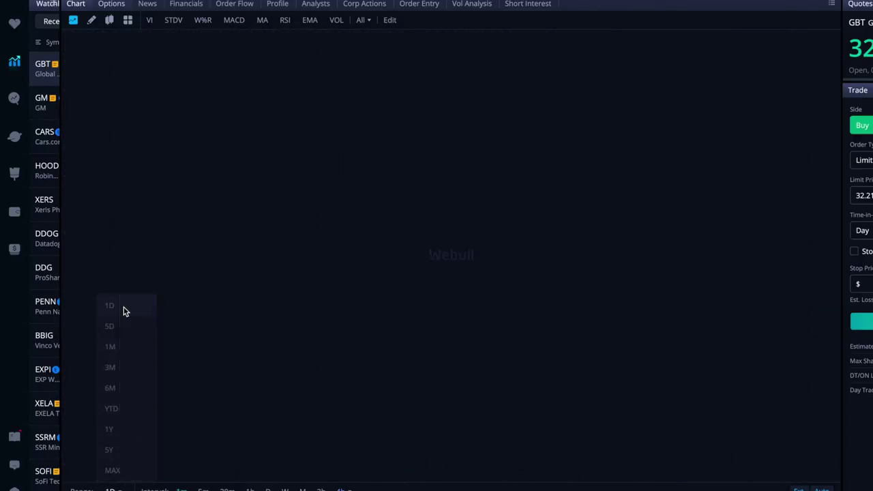
{"action": "scroll", "coordinate": [739, 236], "scroll_direction": "left", "scroll_amount": 5}
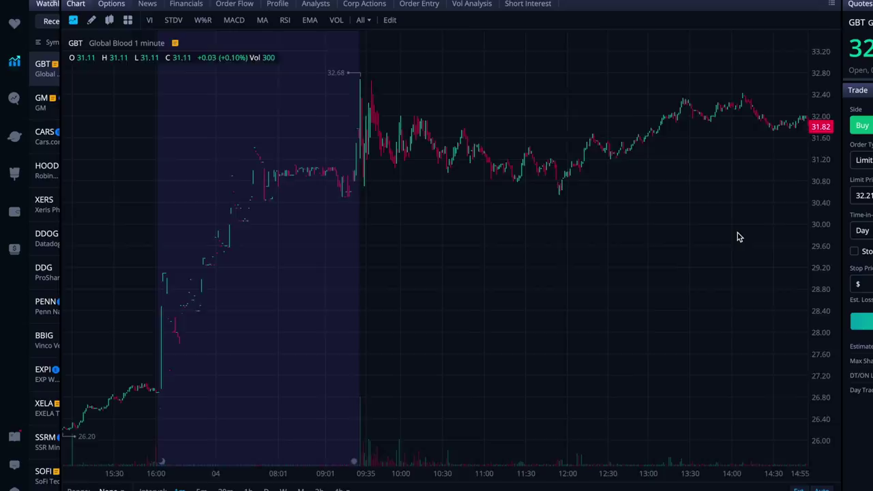
{"action": "scroll", "coordinate": [739, 236], "scroll_direction": "right", "scroll_amount": 10}
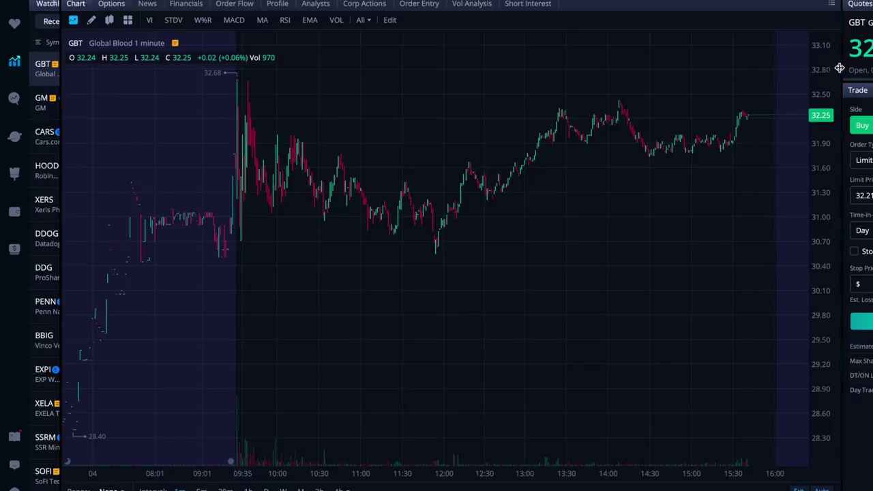
{"action": "left_click_drag", "start_coordinate": [838, 65], "coordinate": [595, 72]}
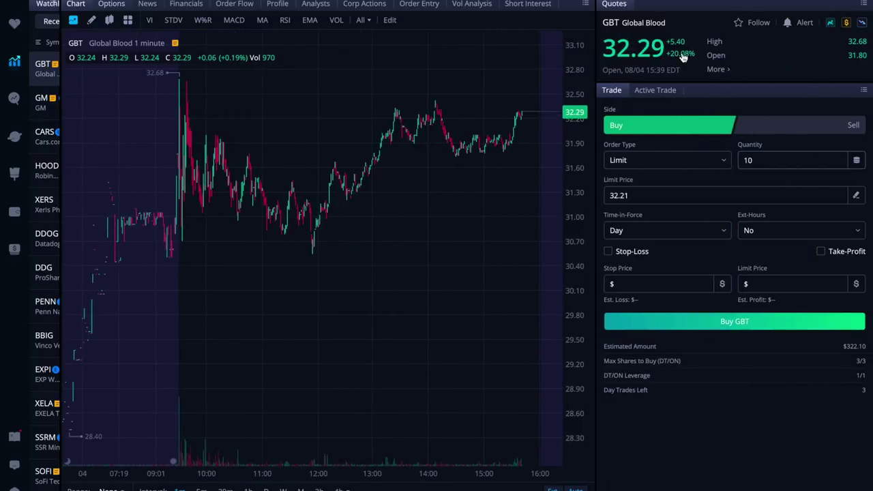
Close GBT's Key Statistics and widen the 1-minute chart, narrowing the buy ticket
{"action": "mouse_move", "coordinate": [713, 72]}
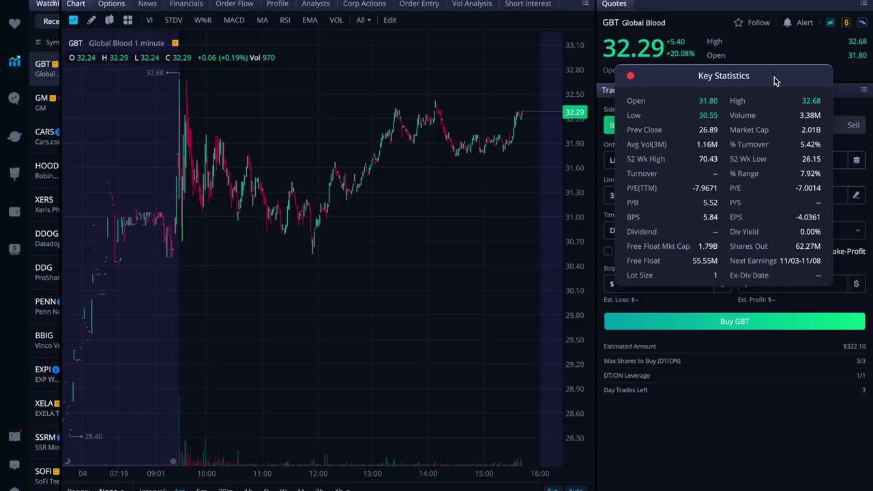
{"action": "left_click", "coordinate": [630, 75]}
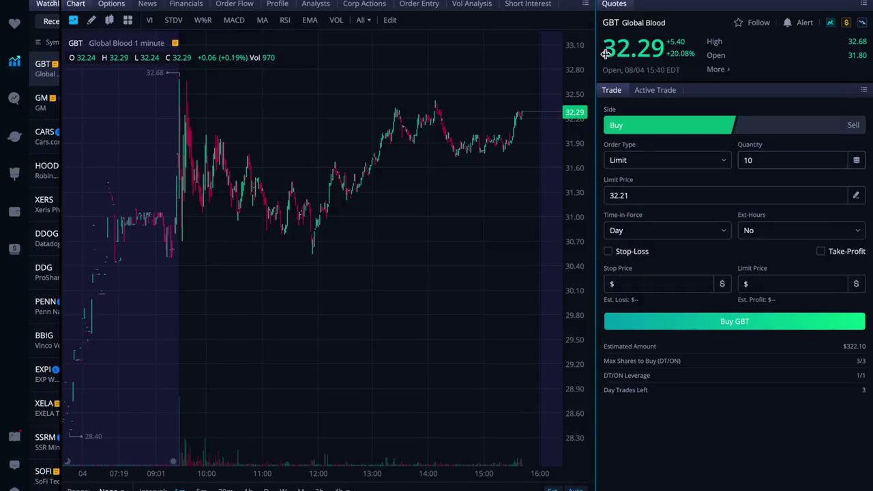
{"action": "left_click_drag", "start_coordinate": [596, 58], "coordinate": [843, 55]}
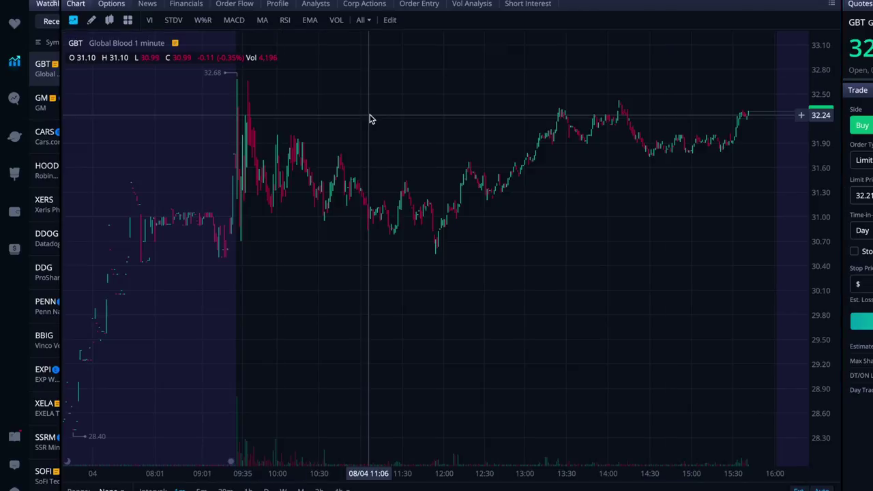
{"action": "scroll", "coordinate": [369, 119], "scroll_direction": "left", "scroll_amount": 3}
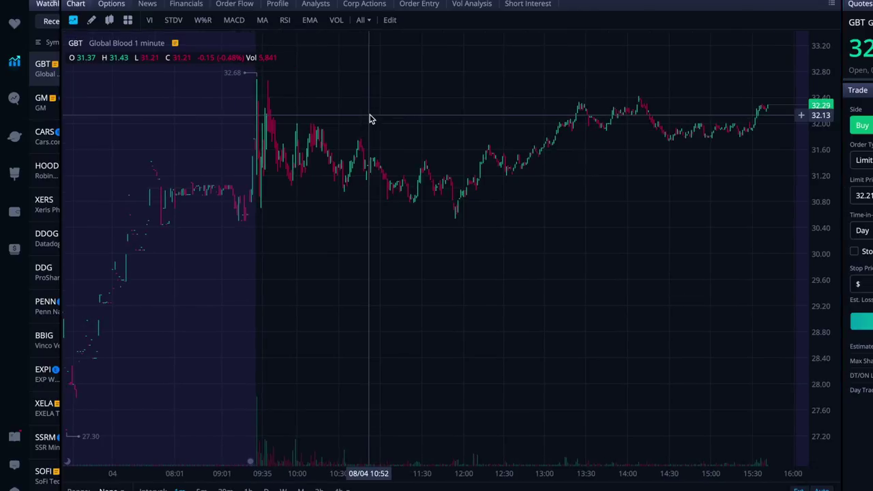
{"action": "scroll", "coordinate": [369, 120], "scroll_direction": "up", "scroll_amount": 3}
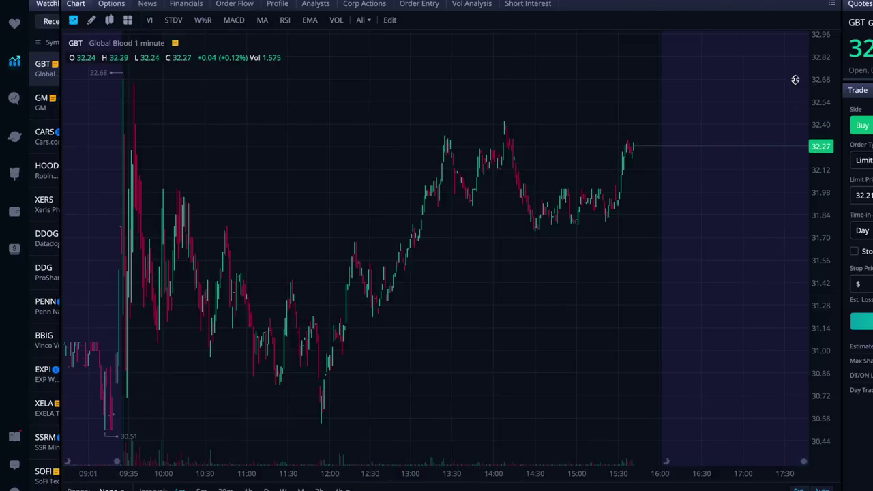
{"action": "left_click_drag", "start_coordinate": [841, 56], "coordinate": [871, 81]}
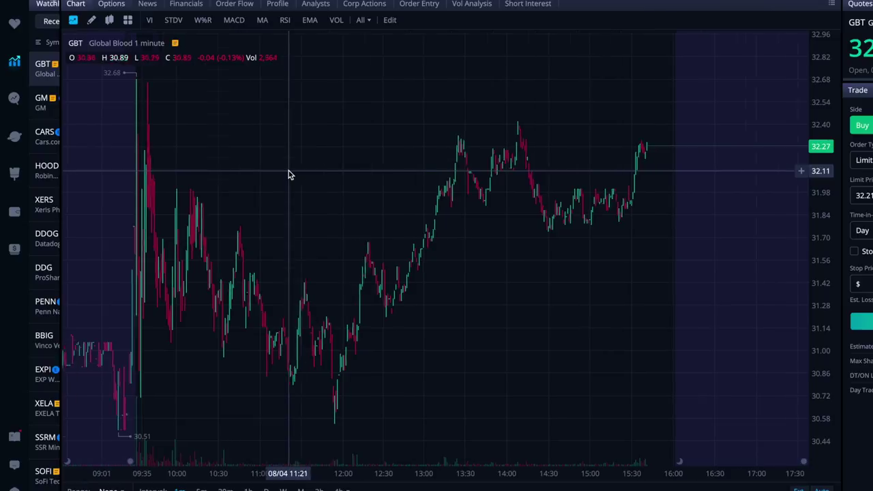
Pick a new GBT chart range and try MACD, RSI and moving averages, then remove them
{"action": "left_click", "coordinate": [111, 489]}
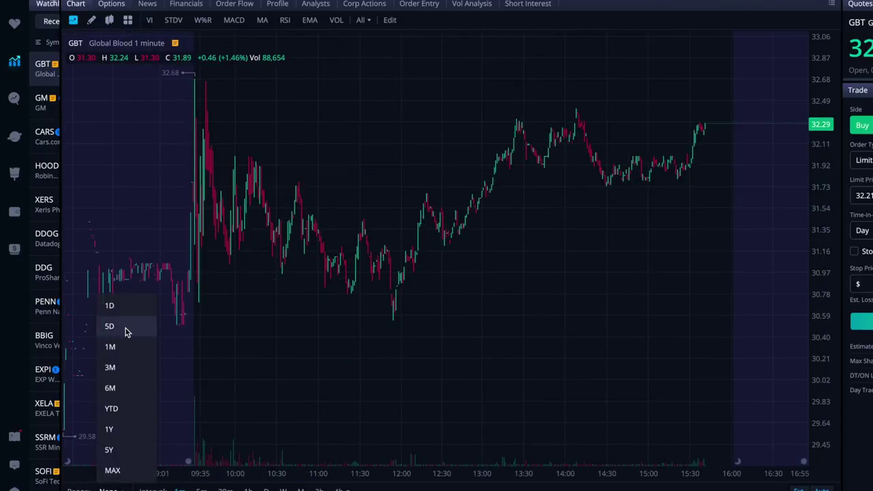
{"action": "left_click", "coordinate": [125, 362]}
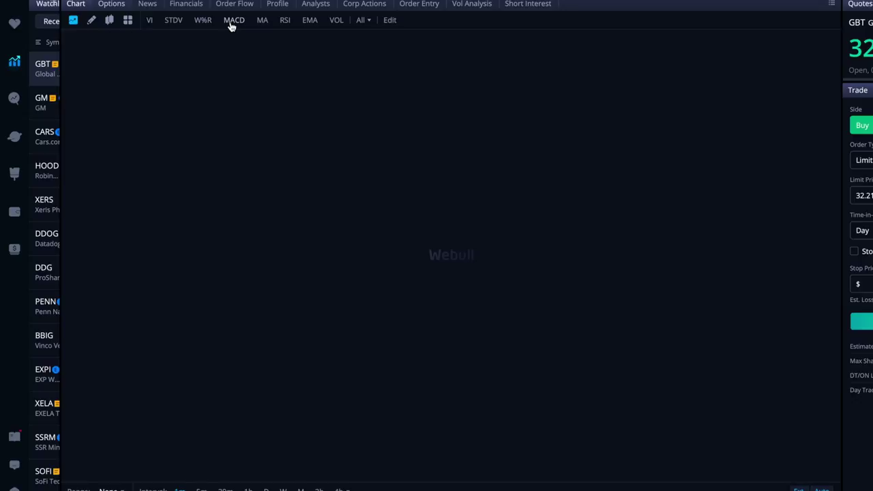
{"action": "left_click", "coordinate": [232, 22]}
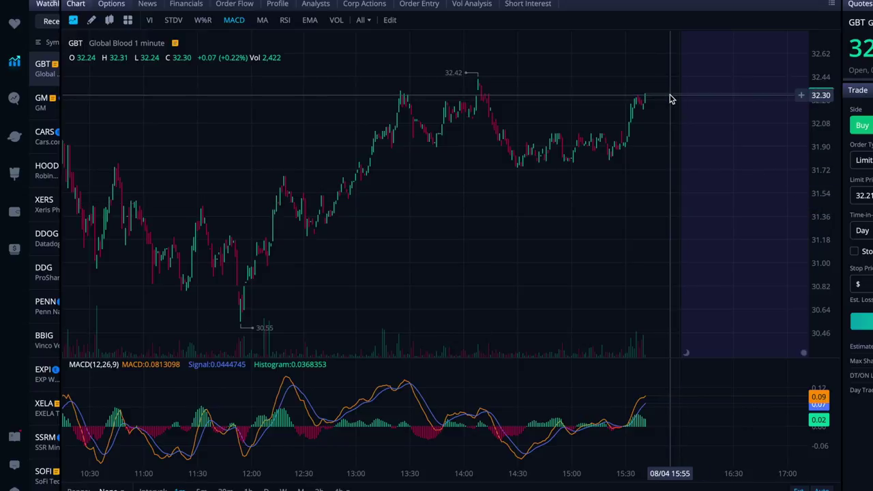
{"action": "left_click", "coordinate": [285, 20]}
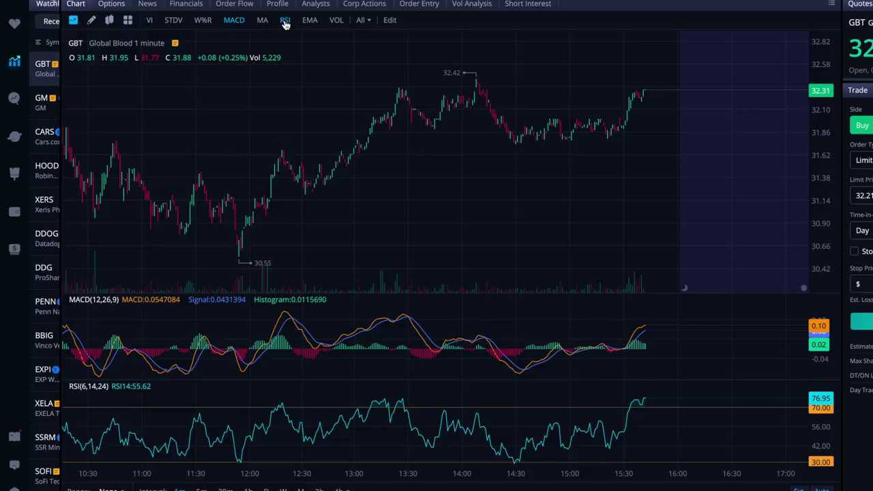
{"action": "left_click", "coordinate": [285, 20]}
{"action": "left_click", "coordinate": [262, 20]}
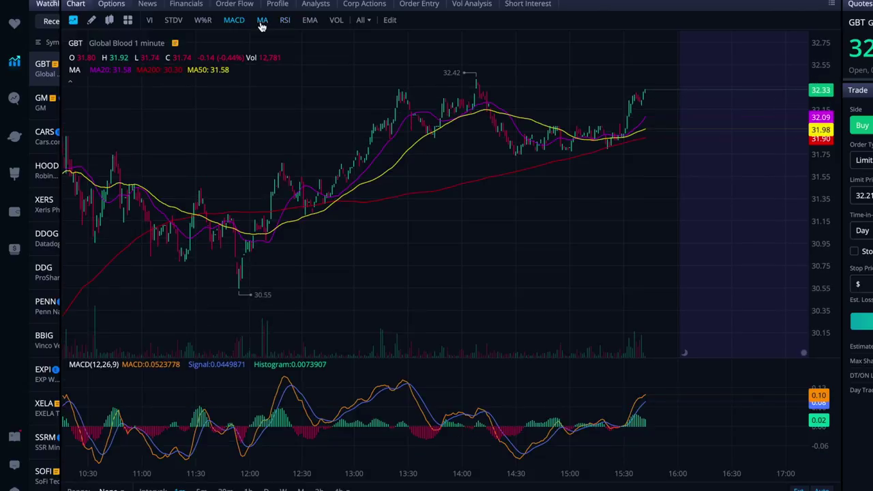
{"action": "left_click", "coordinate": [262, 20]}
{"action": "left_click", "coordinate": [234, 21]}
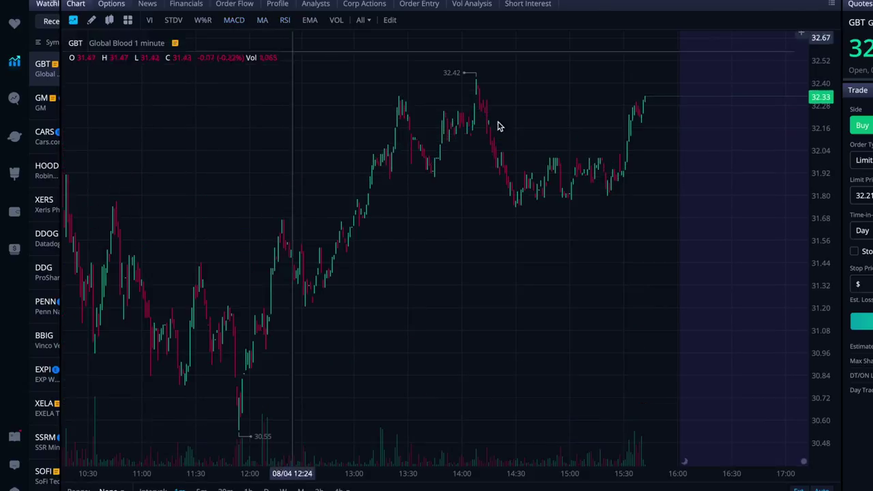
Pan to the latest bars, widen the order form again, and switch to PENN
{"action": "left_click_drag", "start_coordinate": [599, 156], "coordinate": [540, 156]}
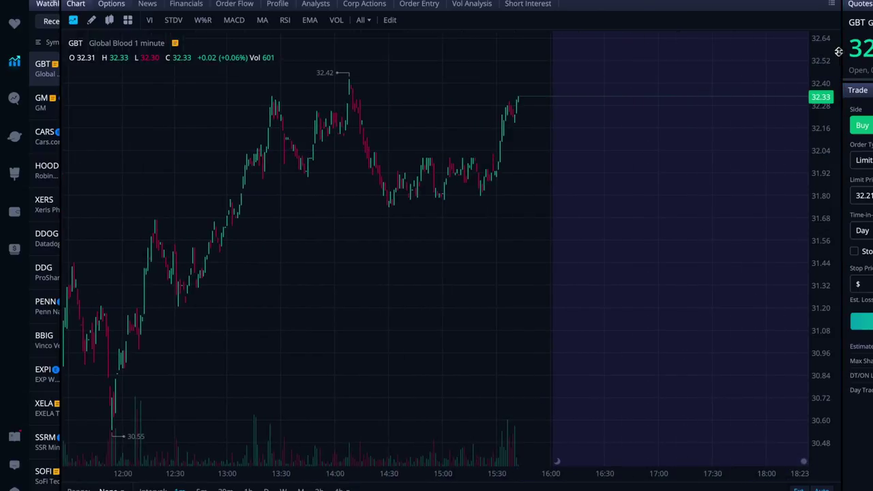
{"action": "left_click_drag", "start_coordinate": [842, 55], "coordinate": [710, 66]}
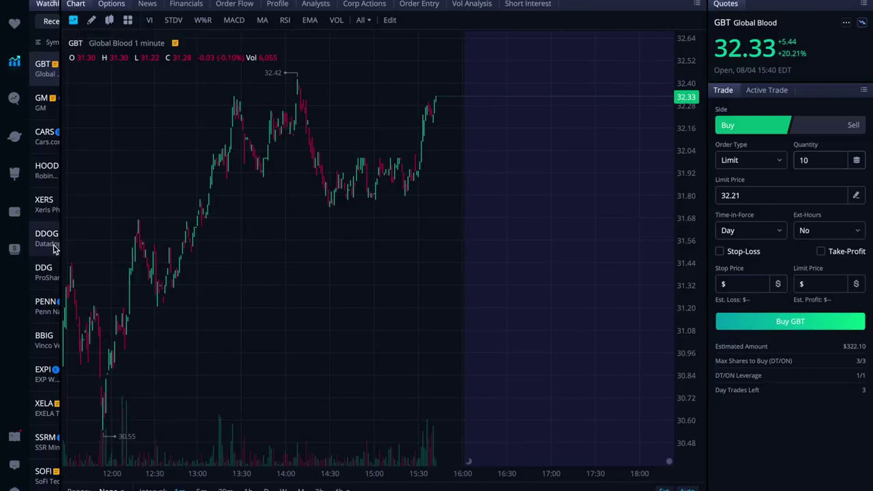
{"action": "left_click", "coordinate": [44, 321]}
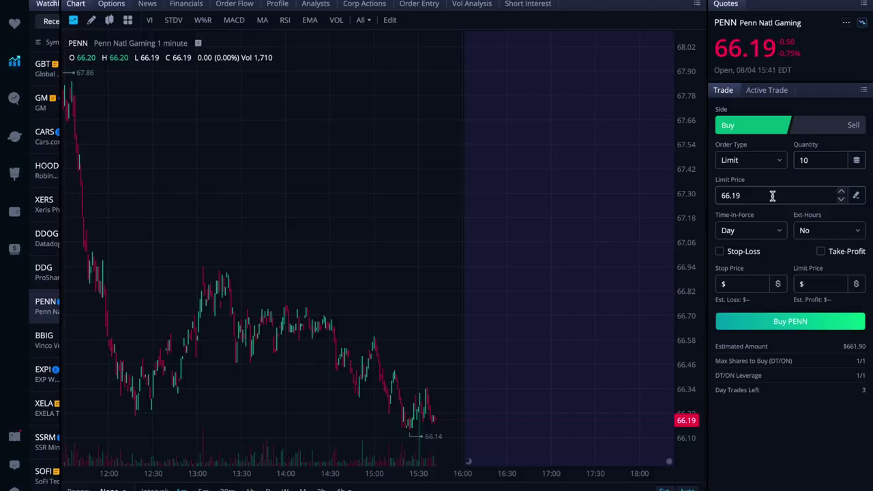
Buy 1 PENN share at market, filled at 66.17, then return to GBT
{"action": "left_click", "coordinate": [782, 160]}
{"action": "left_click", "coordinate": [736, 204]}
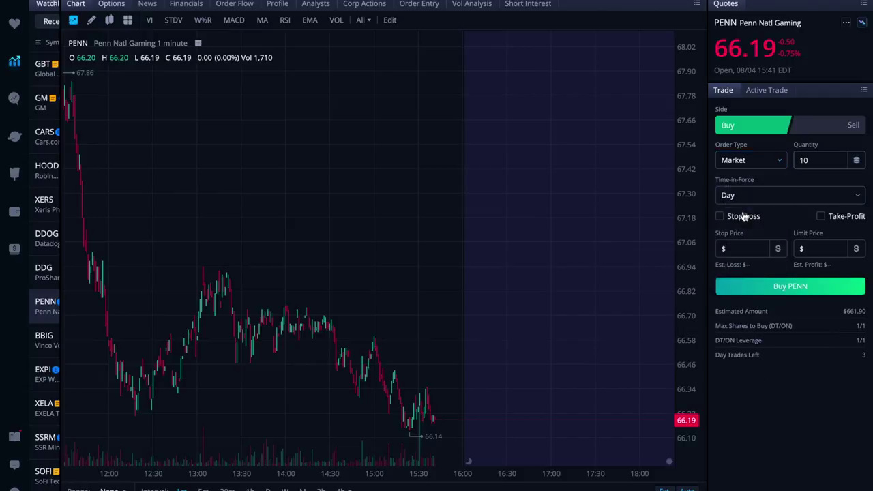
{"action": "left_click", "coordinate": [817, 164]}
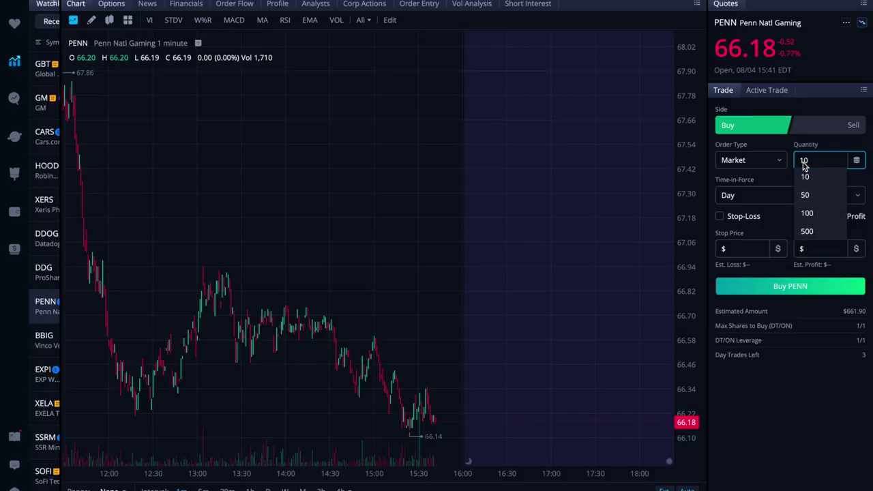
{"action": "left_click", "coordinate": [821, 171]}
{"action": "key", "text": "BackSpace"}
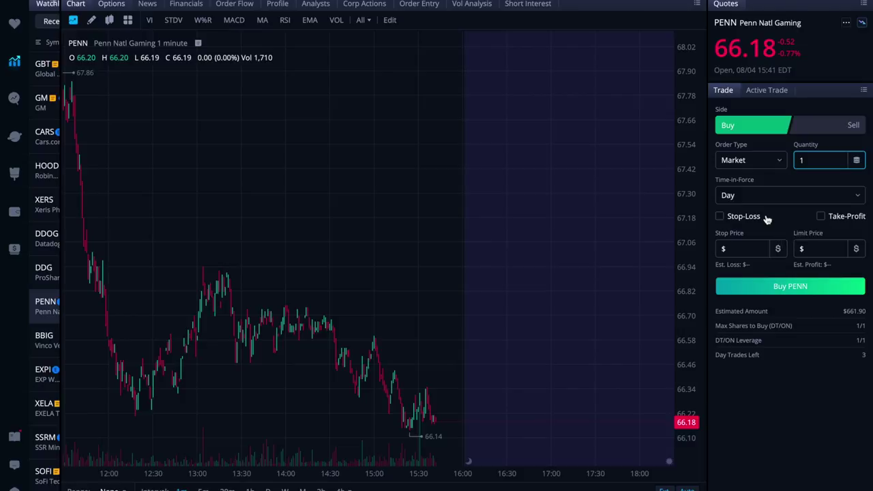
{"action": "left_click", "coordinate": [782, 285]}
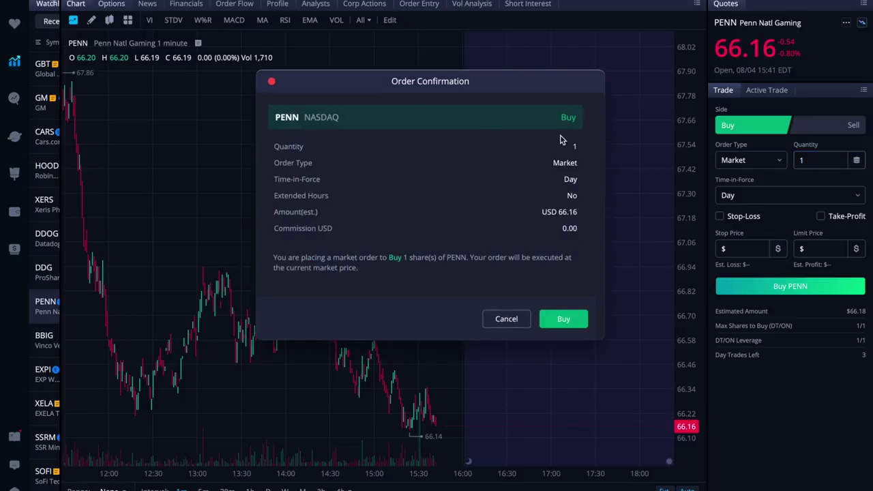
{"action": "left_click", "coordinate": [572, 324]}
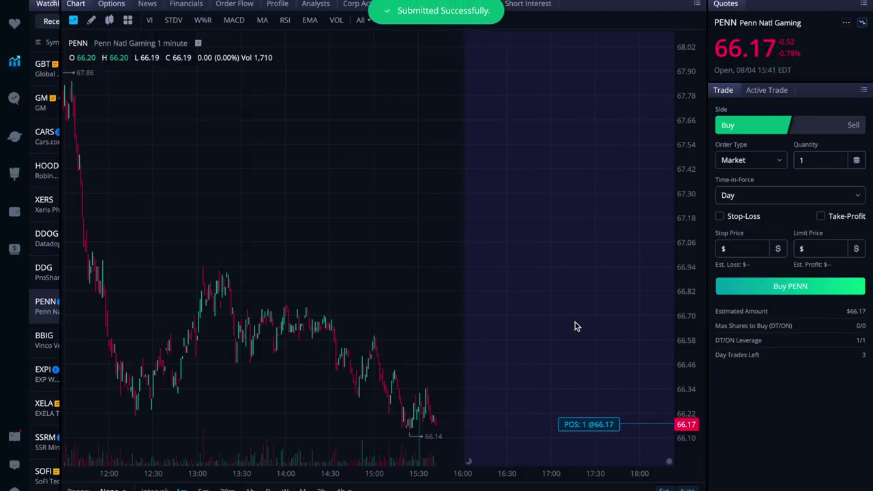
{"action": "left_click", "coordinate": [45, 65]}
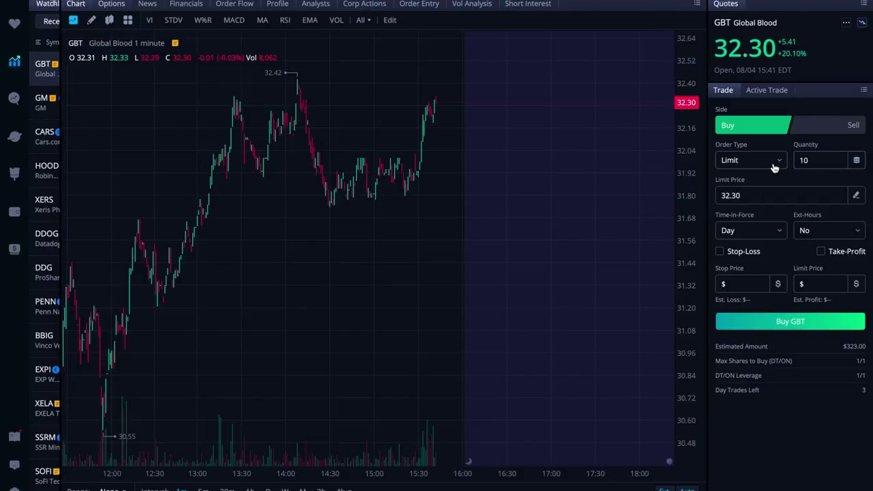
Buy 1 GBT share at market and view positions: GBT at $32.26, PENN at $66.17
{"action": "left_click", "coordinate": [778, 165]}
{"action": "left_click", "coordinate": [757, 172]}
{"action": "left_click", "coordinate": [756, 166]}
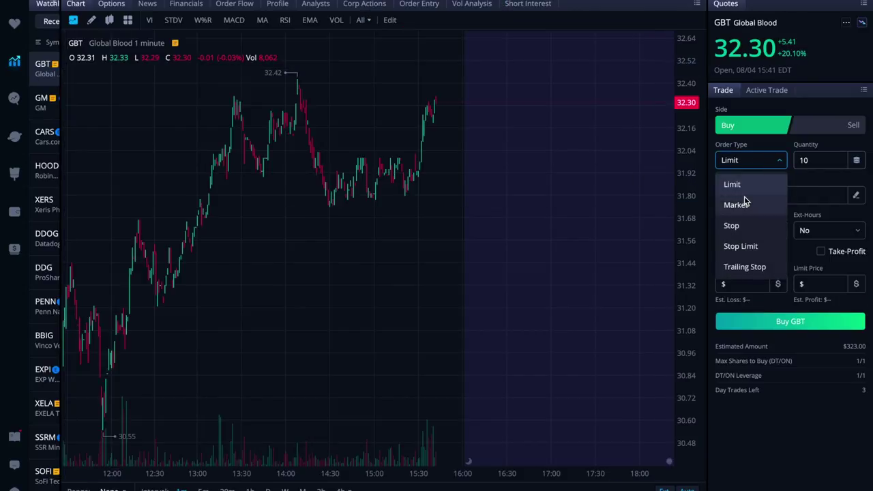
{"action": "left_click", "coordinate": [738, 200]}
{"action": "left_click", "coordinate": [821, 162]}
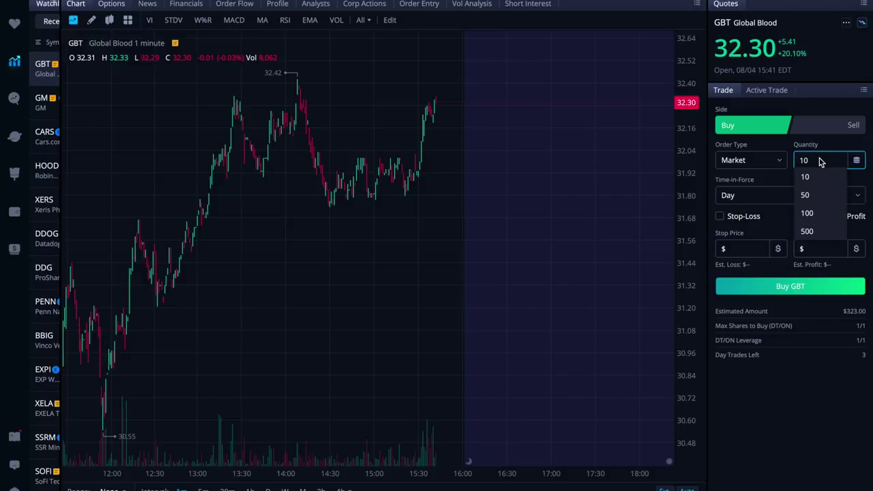
{"action": "left_click", "coordinate": [789, 143]}
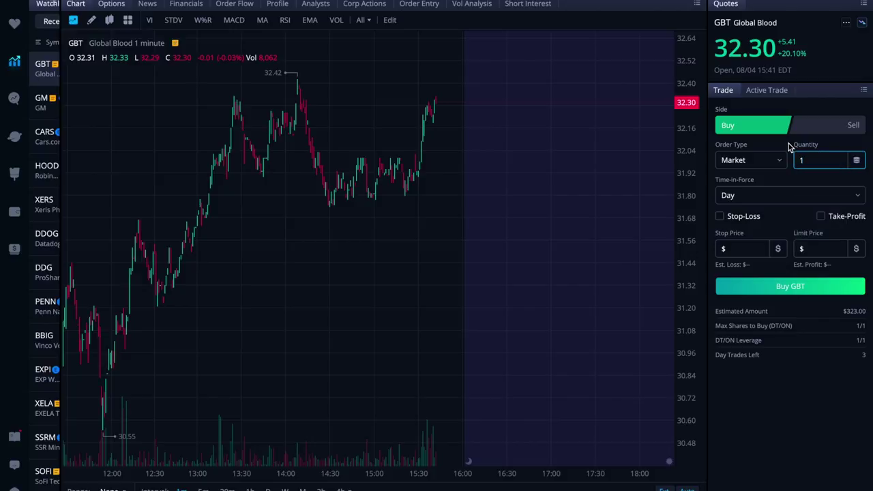
{"action": "left_click", "coordinate": [776, 292]}
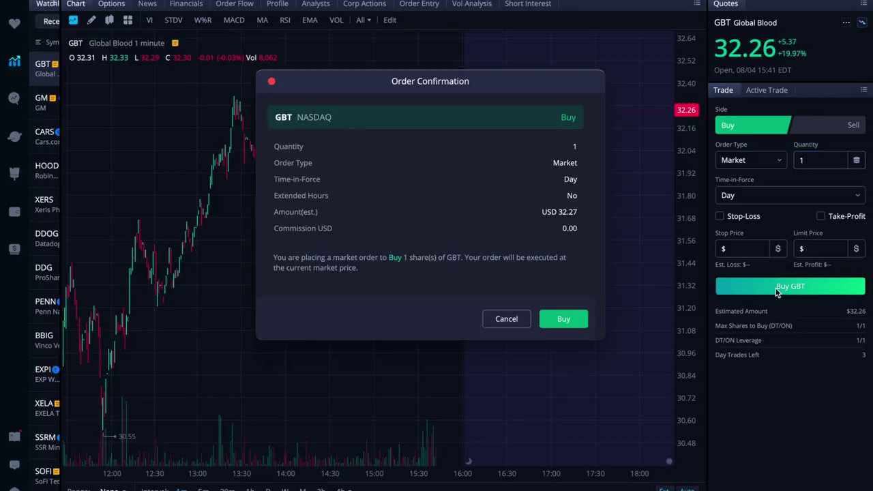
{"action": "left_click", "coordinate": [568, 320]}
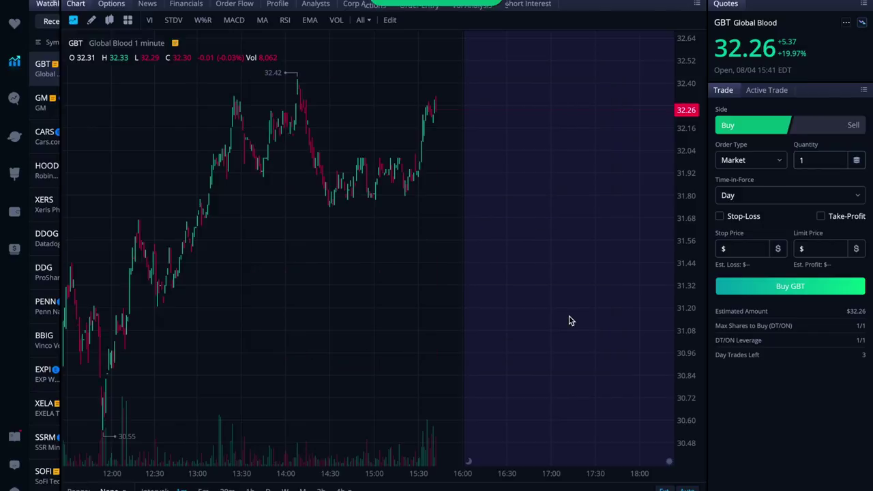
{"action": "left_click", "coordinate": [14, 210]}
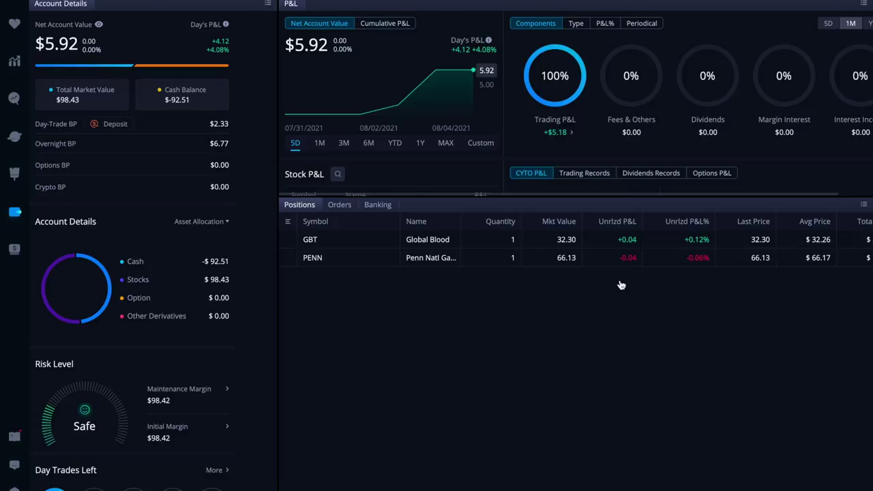
{"action": "left_click", "coordinate": [14, 62]}
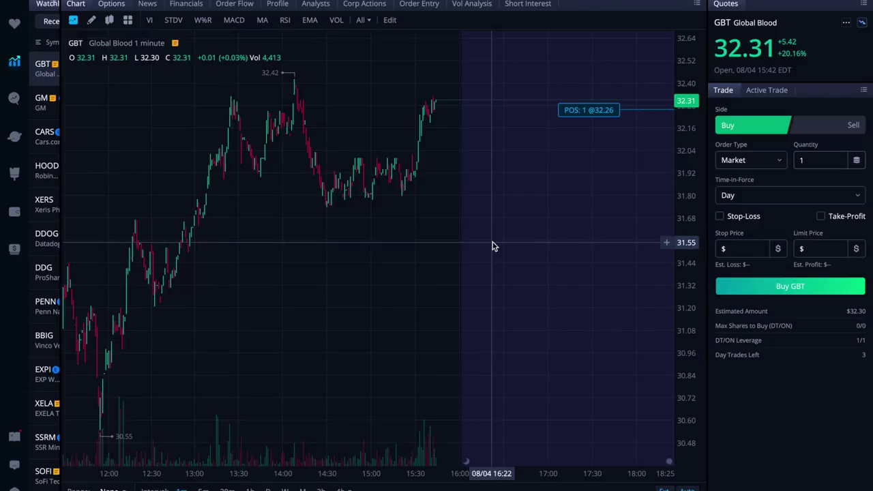
Drag the divider right so GBT's chart stretches over the trade panel
{"action": "left_click_drag", "start_coordinate": [708, 41], "coordinate": [870, 60]}
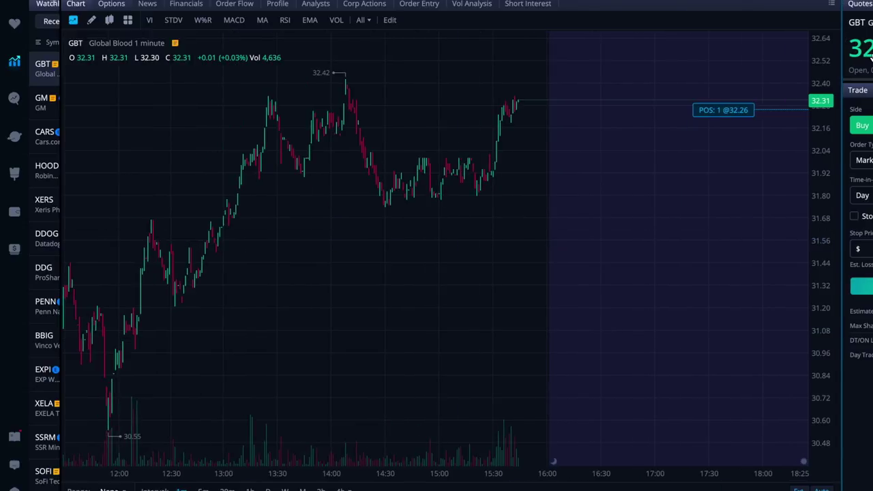